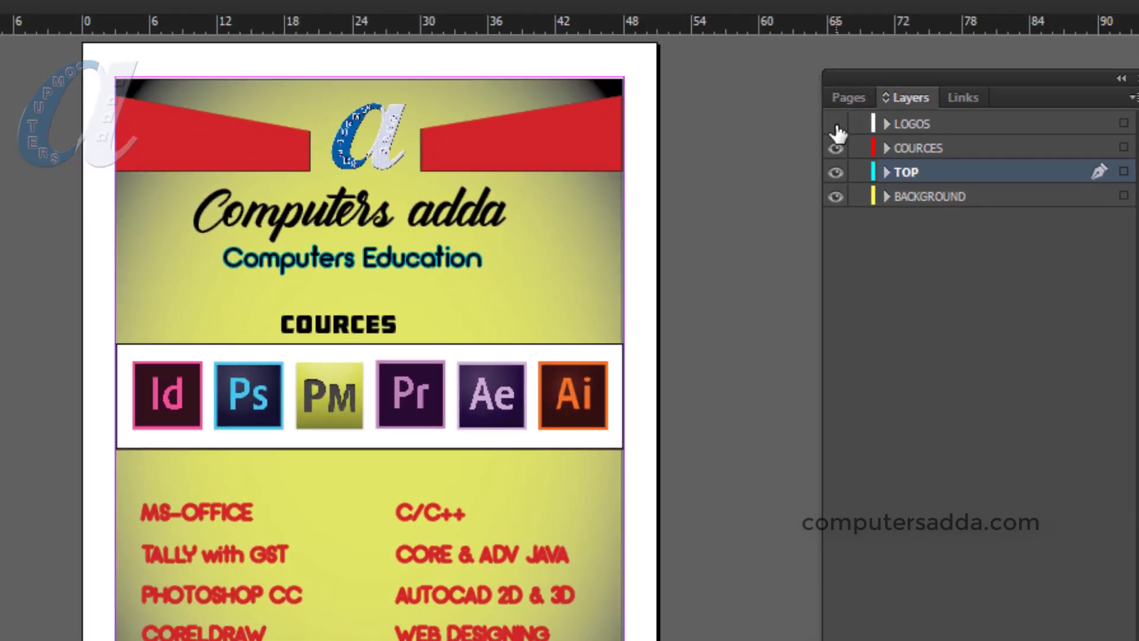
# - Hide and show the LOGOS, COURCES, TOP and BACKGROUND layers one by one to examine what each contains
pyautogui.click(808, 135)
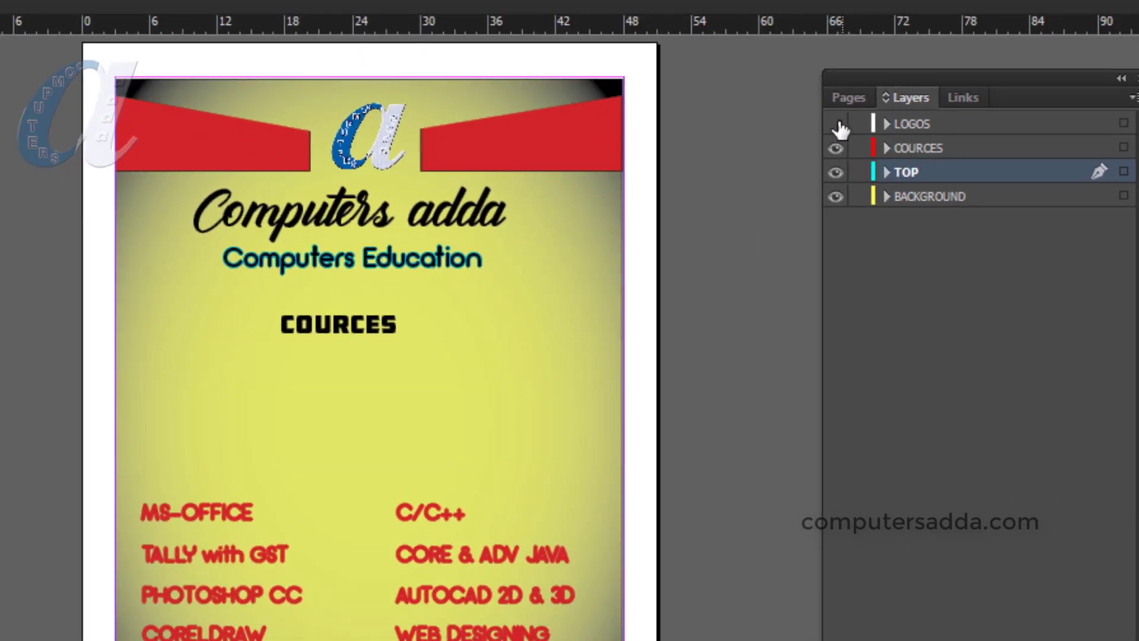
pyautogui.click(836, 123)
pyautogui.click(835, 149)
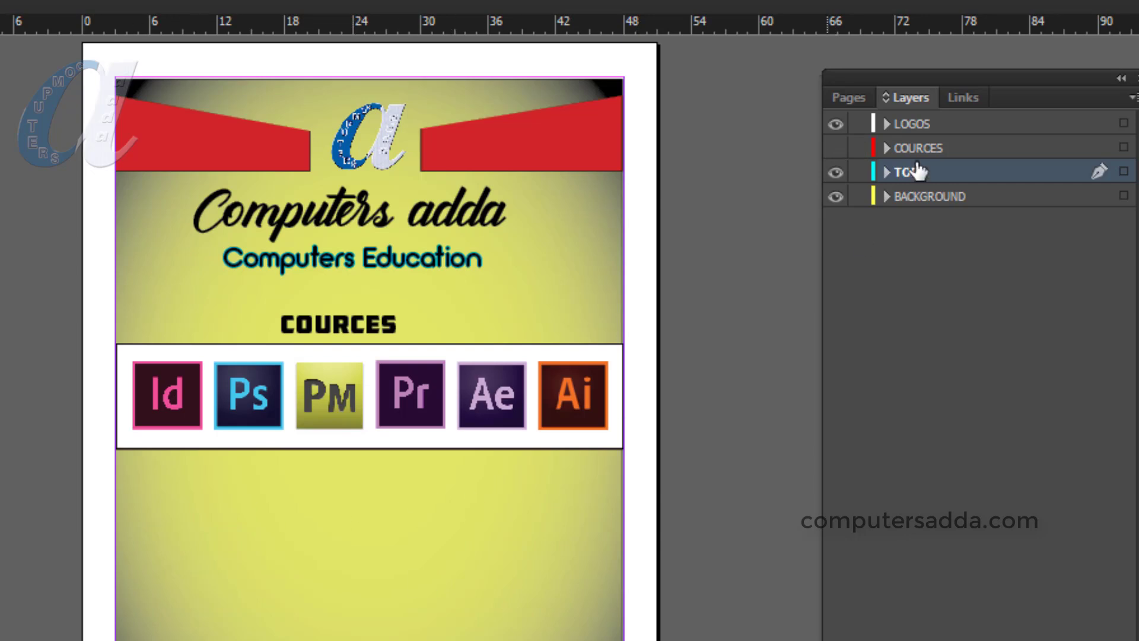
pyautogui.click(836, 148)
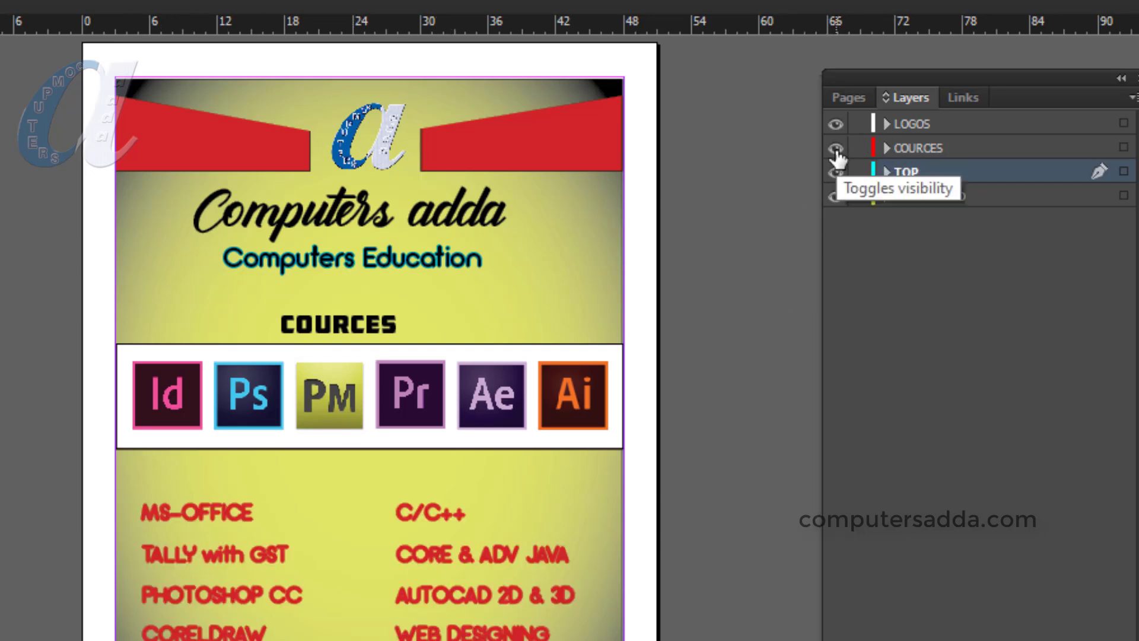
pyautogui.click(836, 173)
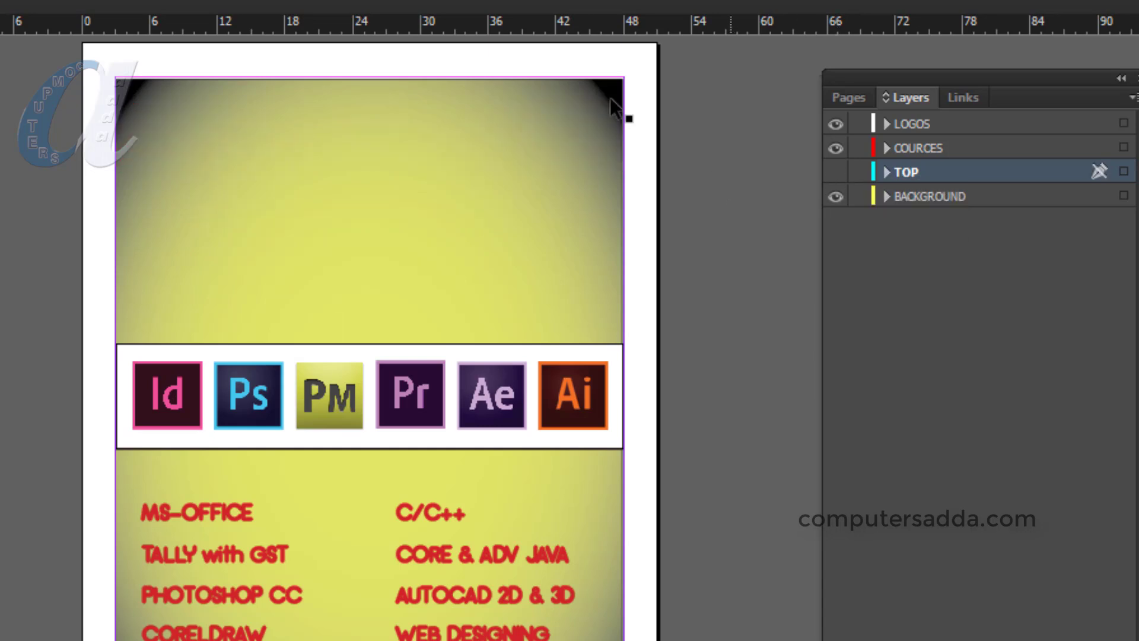
pyautogui.click(838, 173)
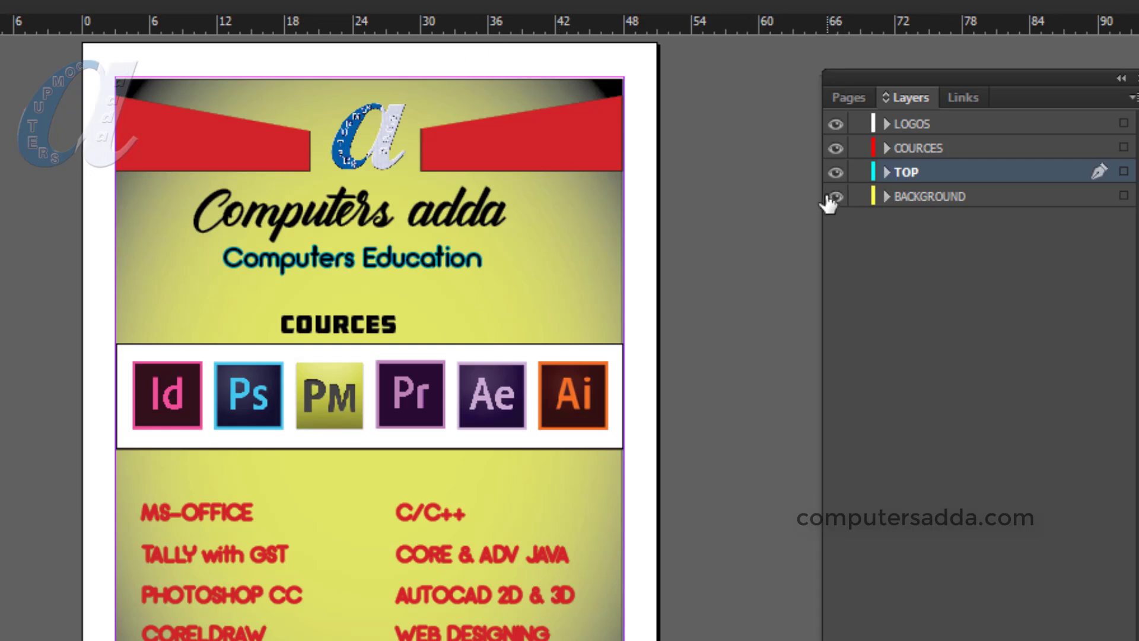
pyautogui.click(836, 197)
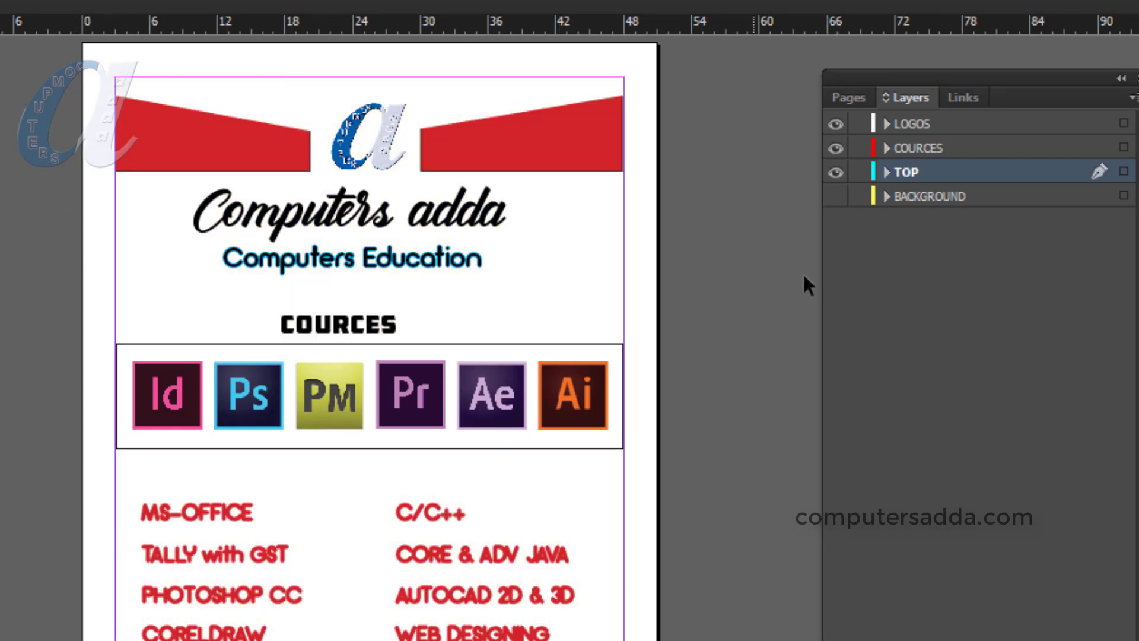
pyautogui.click(836, 196)
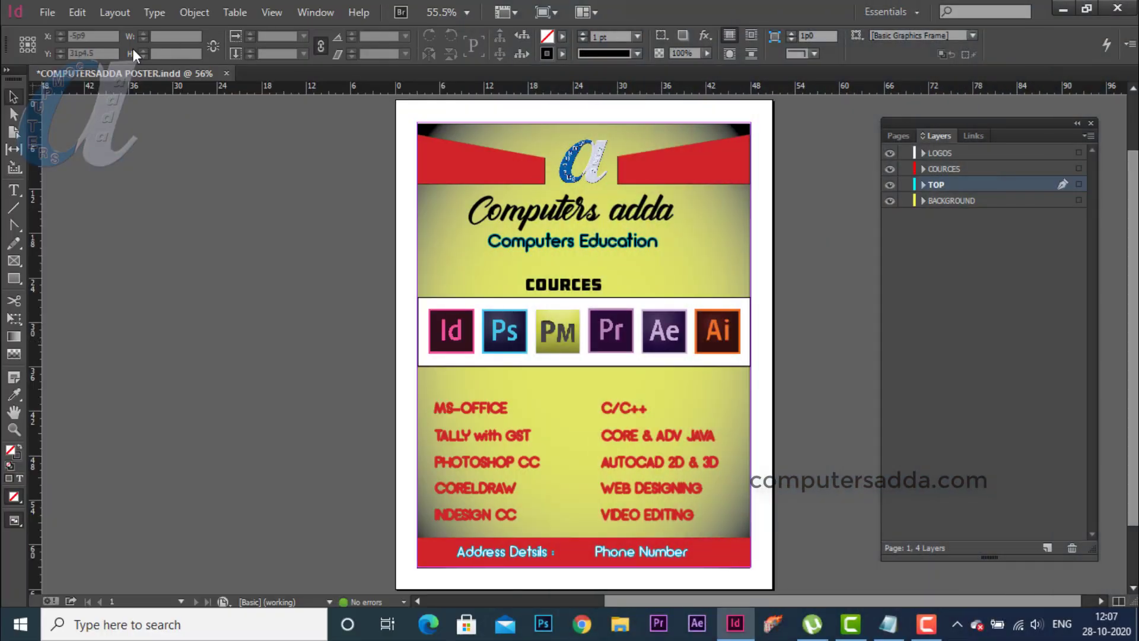
# - Create a new document with the default settings
pyautogui.click(48, 12)
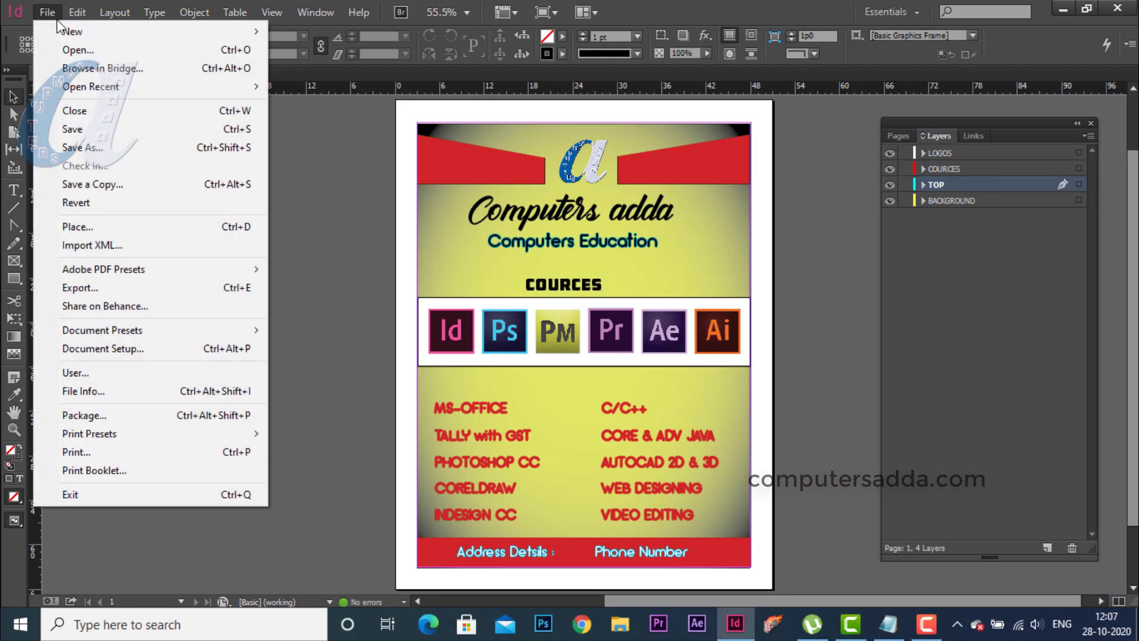
pyautogui.moveTo(237, 41)
pyautogui.click(297, 31)
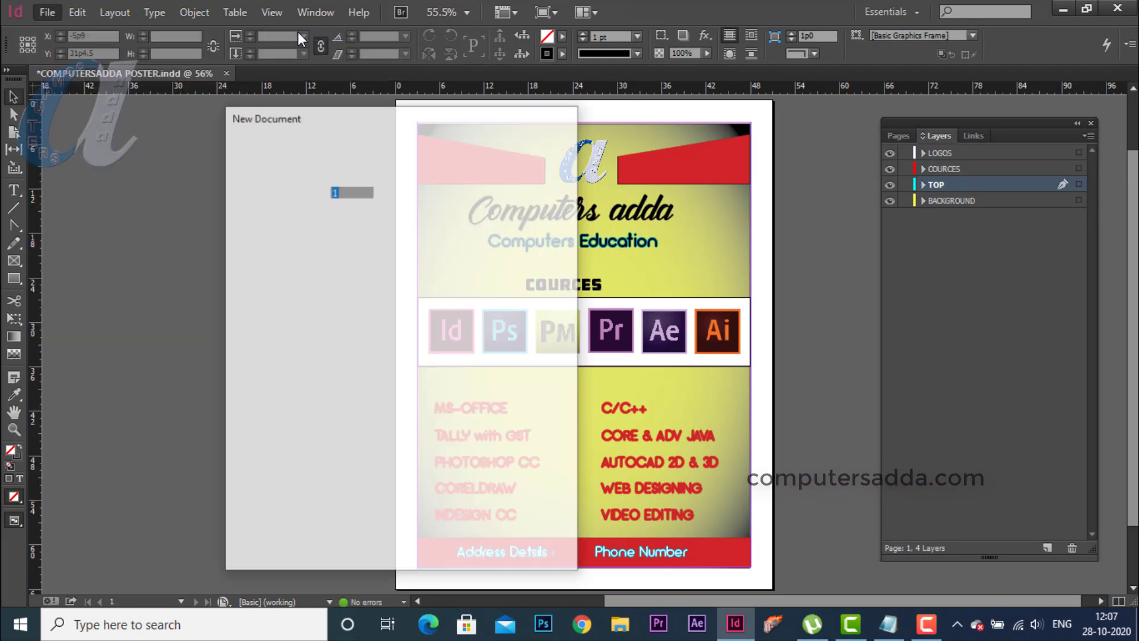
pyautogui.click(435, 552)
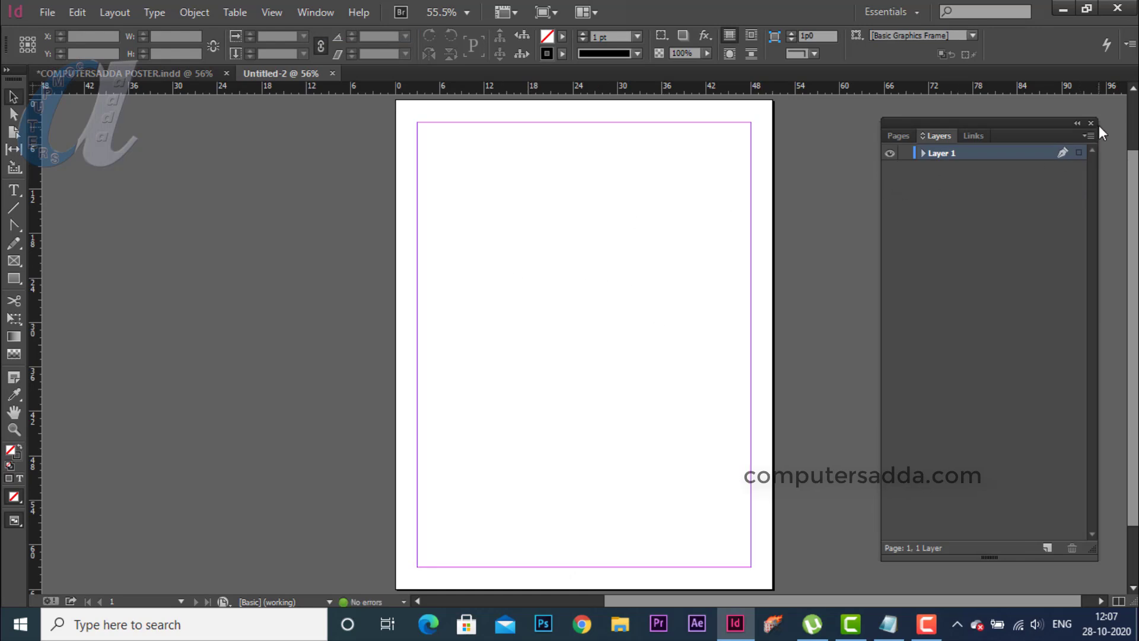
# - Close the Layers panel and show it again, looking briefly at the Pages panel grouped with it
pyautogui.click(1090, 123)
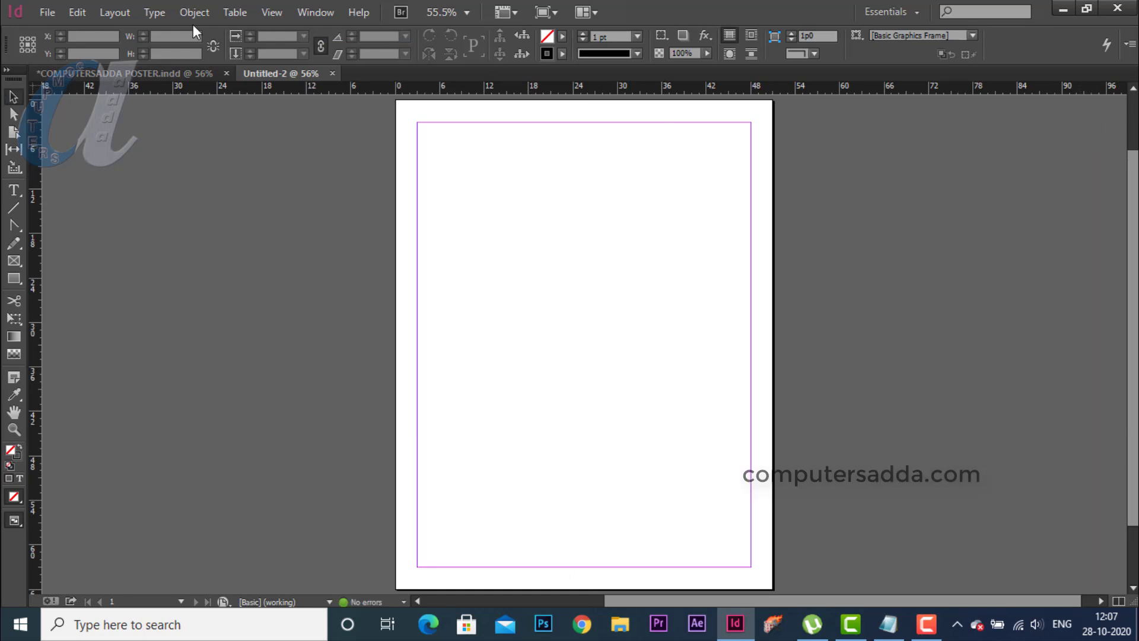
pyautogui.click(312, 12)
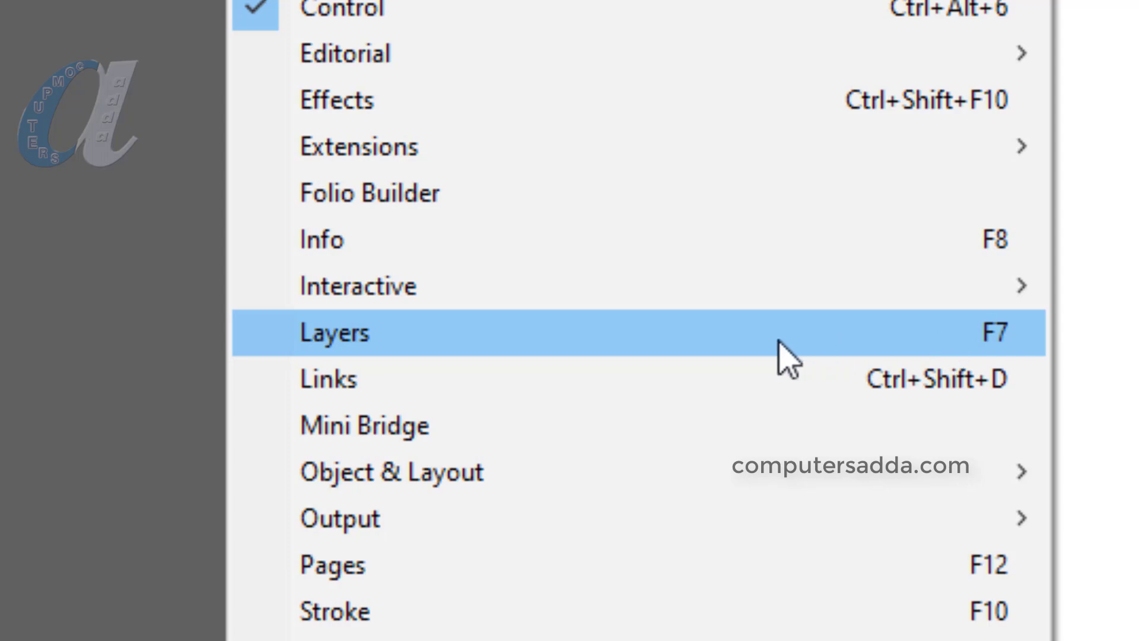
pyautogui.click(752, 344)
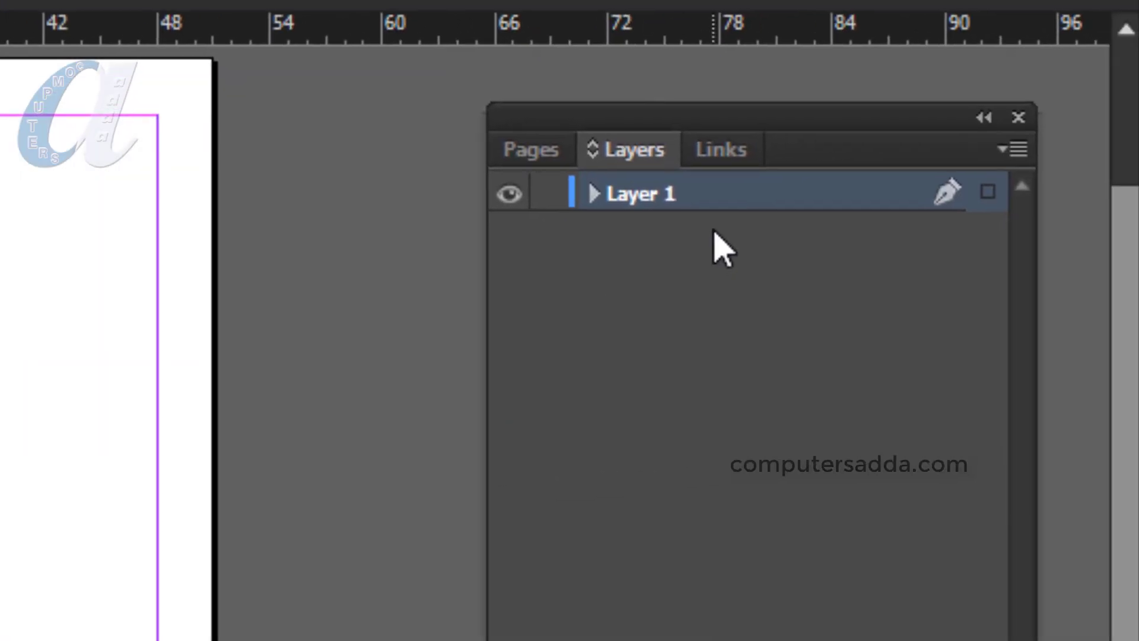
pyautogui.click(528, 159)
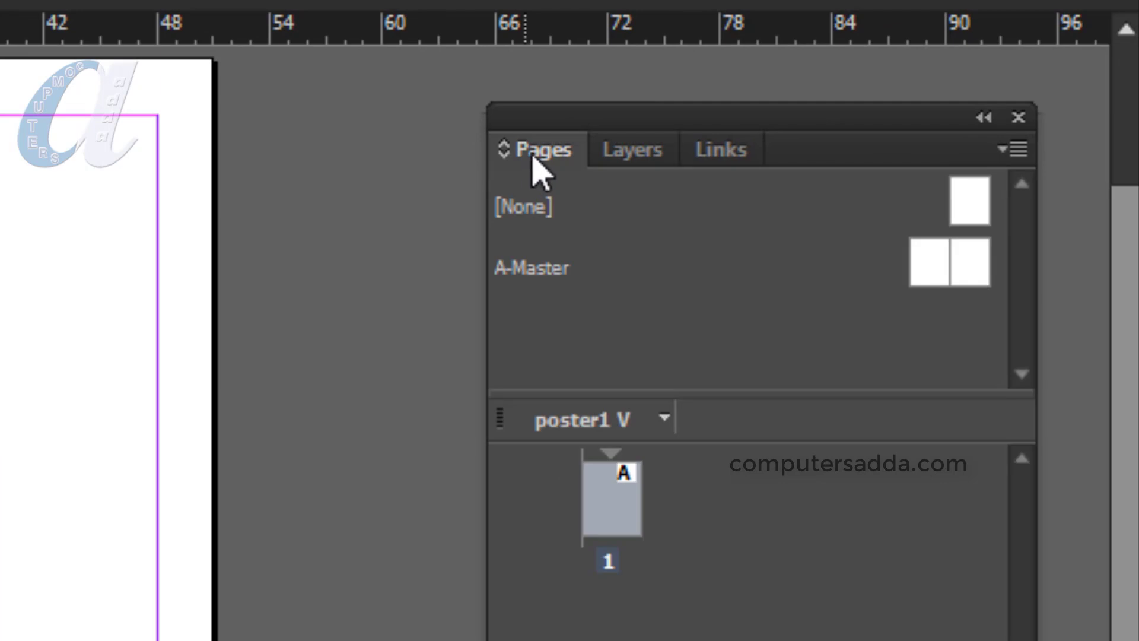
pyautogui.click(641, 155)
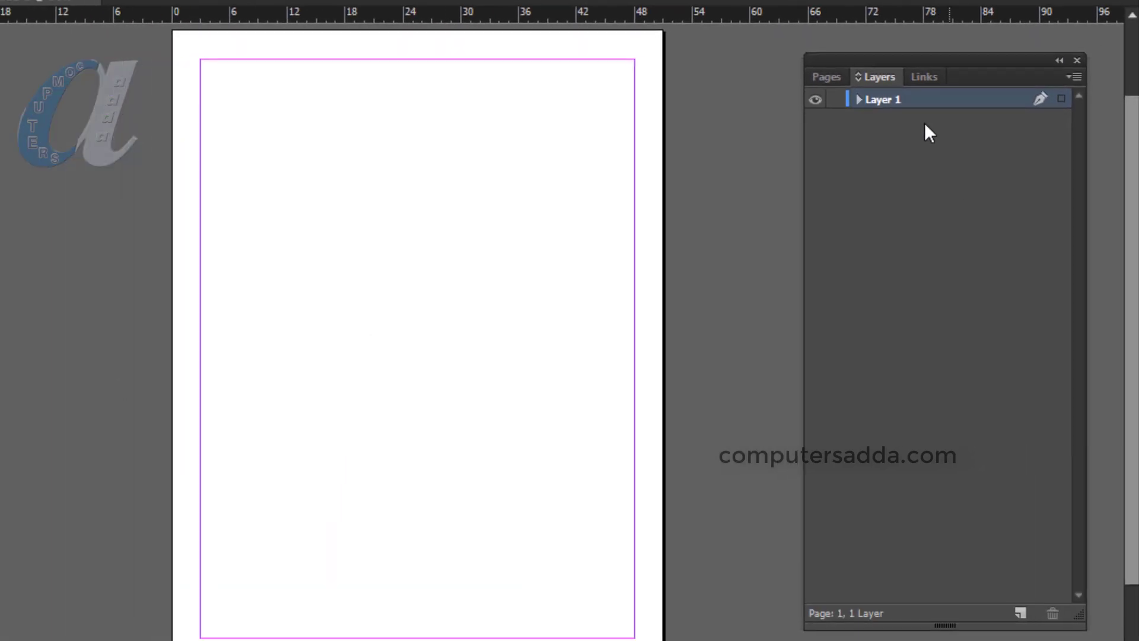
# - Rename Layer 1 as background and set its layer color to Yellow
pyautogui.doubleClick(882, 101)
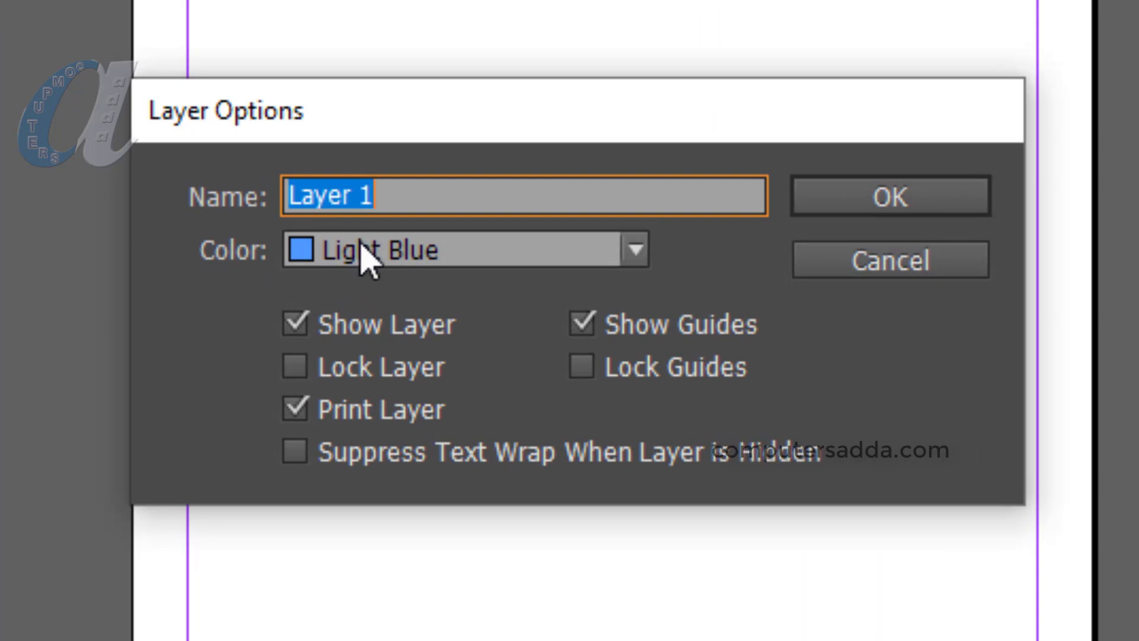
pyautogui.write('background')
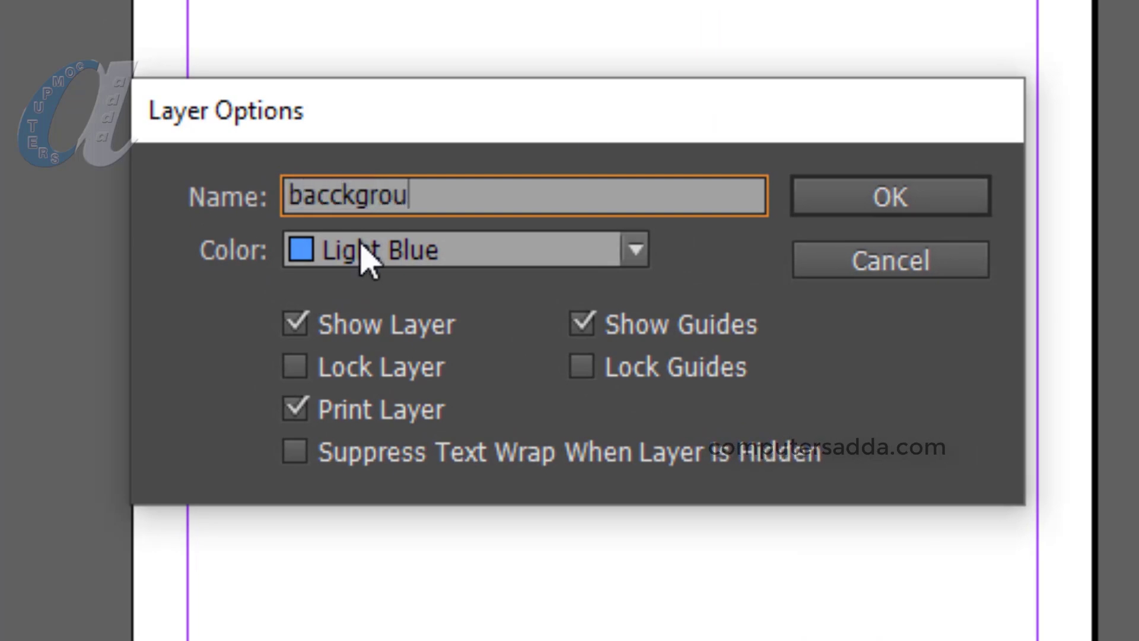
pyautogui.click(337, 196)
pyautogui.press('BackSpace')
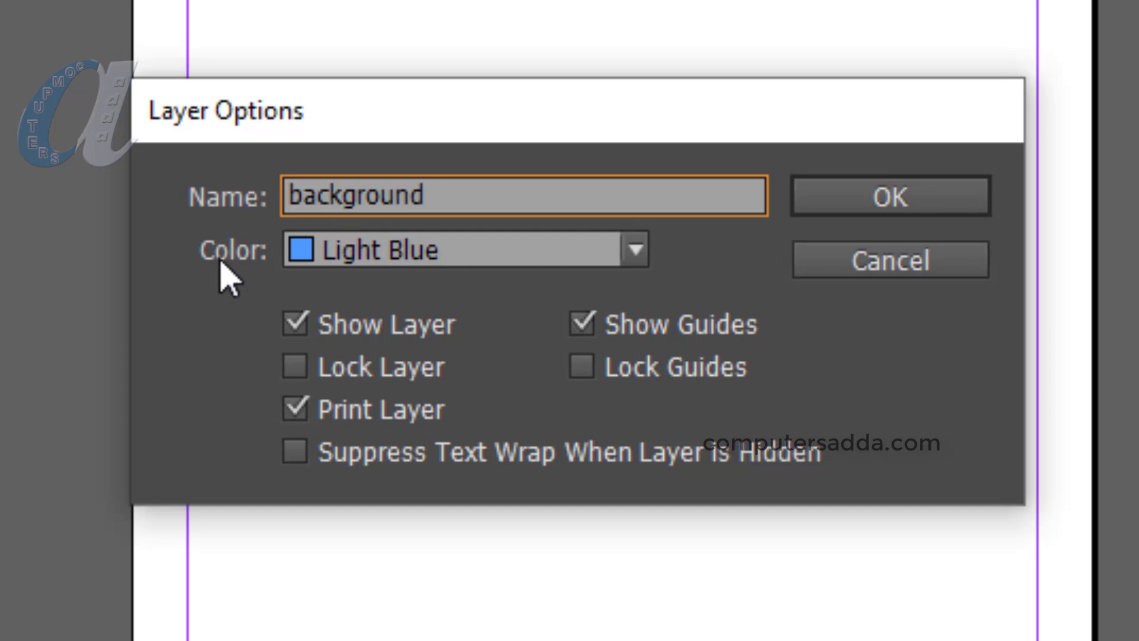
pyautogui.click(634, 247)
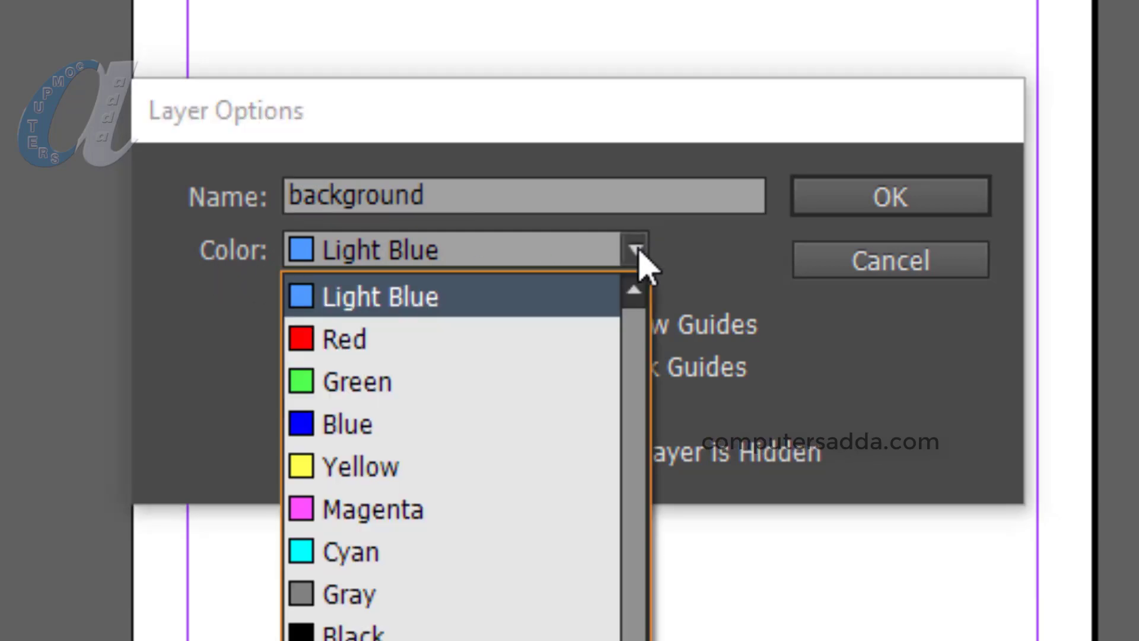
pyautogui.click(380, 469)
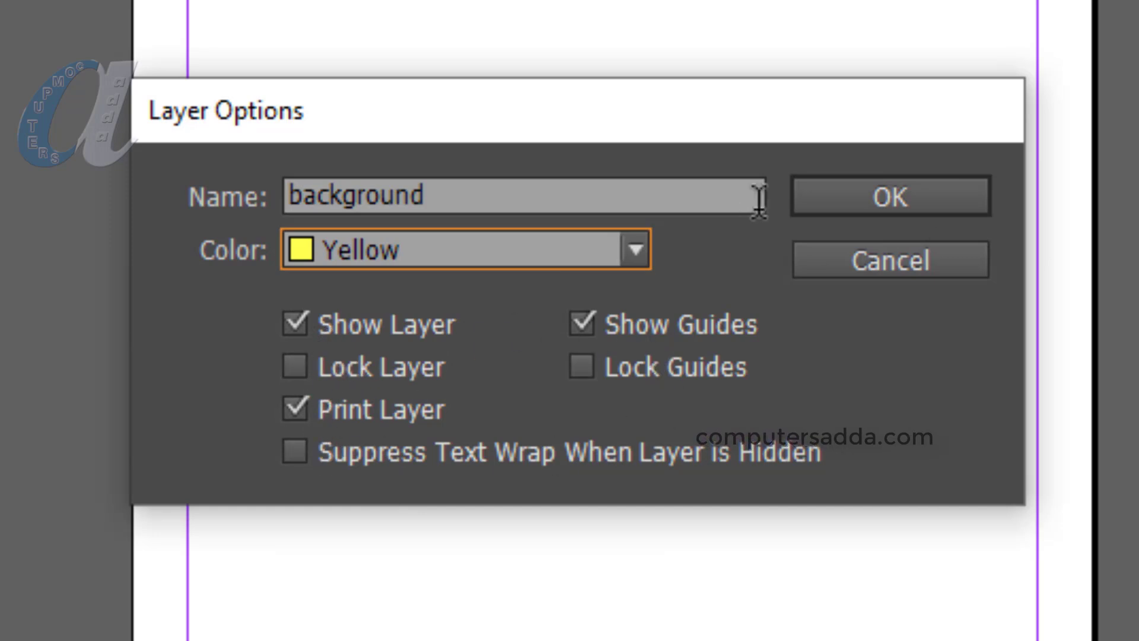
pyautogui.click(834, 215)
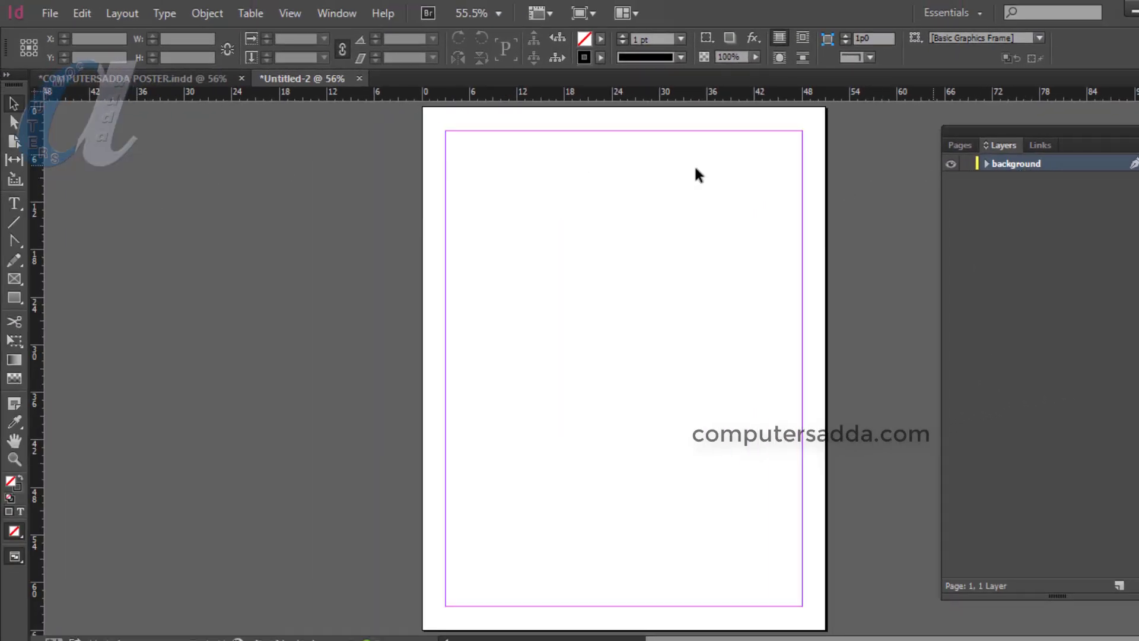
# - Draw a 45p0 by 60p0 rectangle covering the page's margin area and fill it with yellow C=0 M=0 Y=100 K=0
pyautogui.click(15, 298)
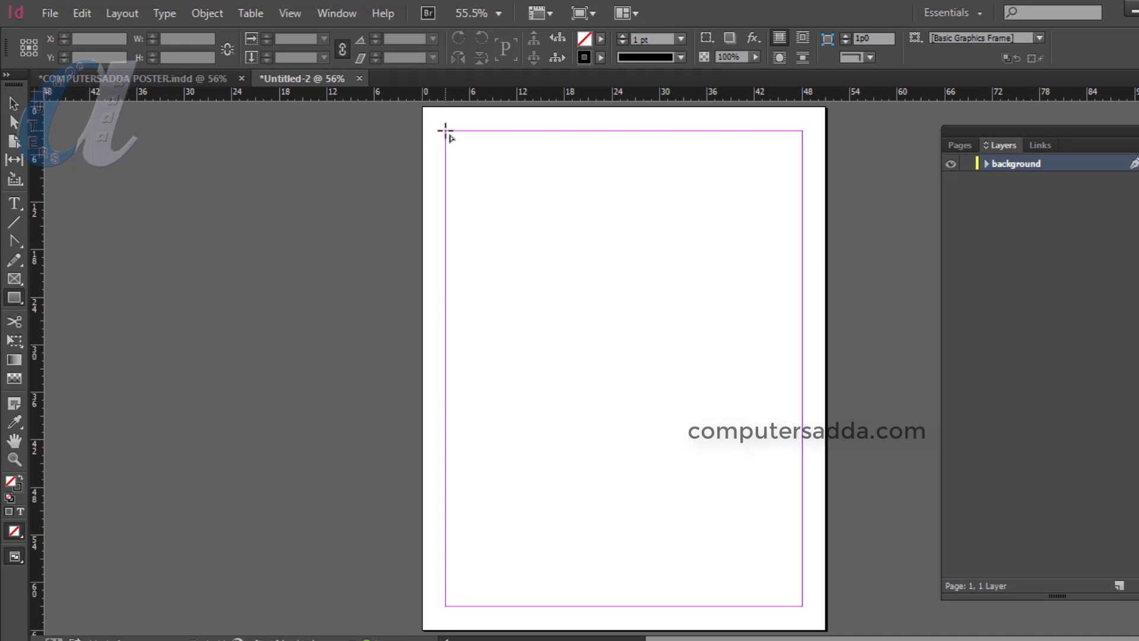
pyautogui.moveTo(445, 130); pyautogui.dragTo(801, 609)
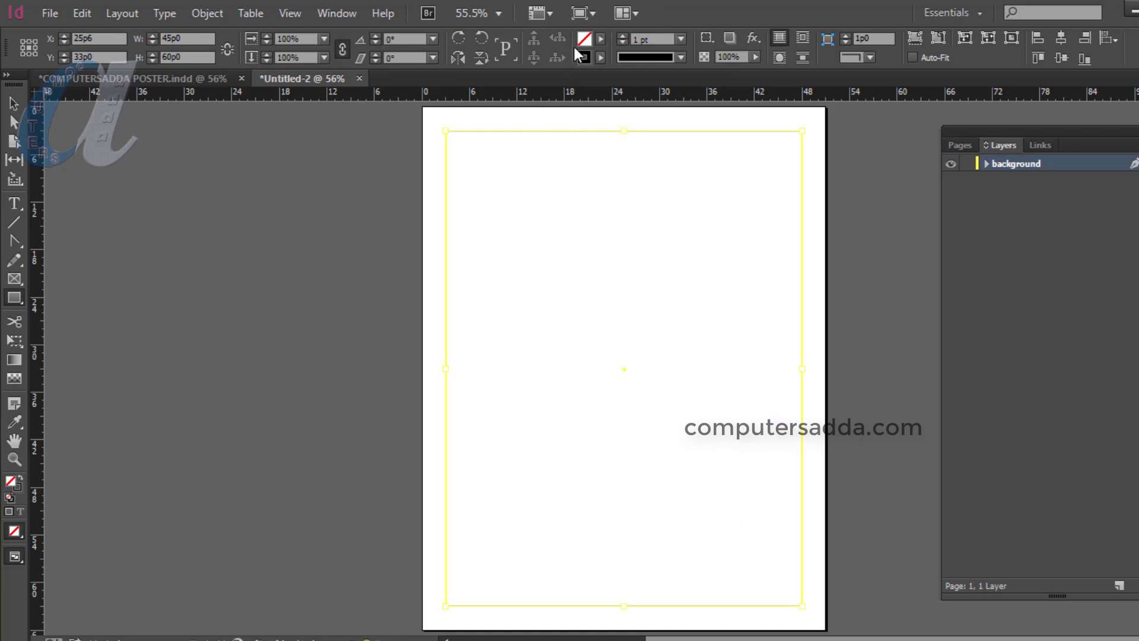
pyautogui.click(600, 40)
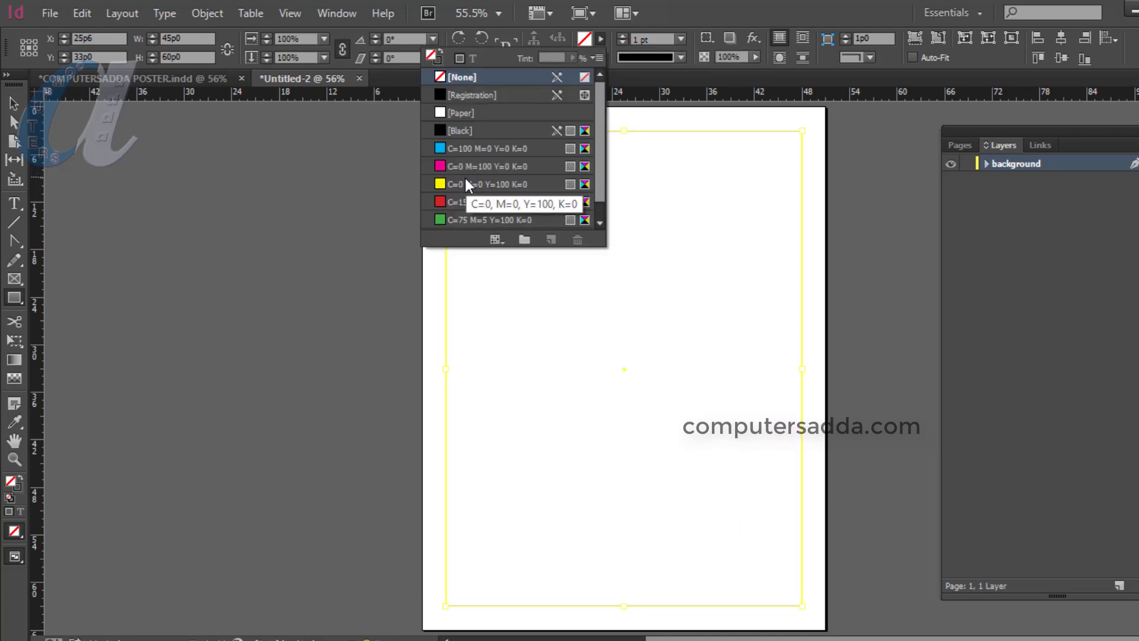
pyautogui.click(466, 181)
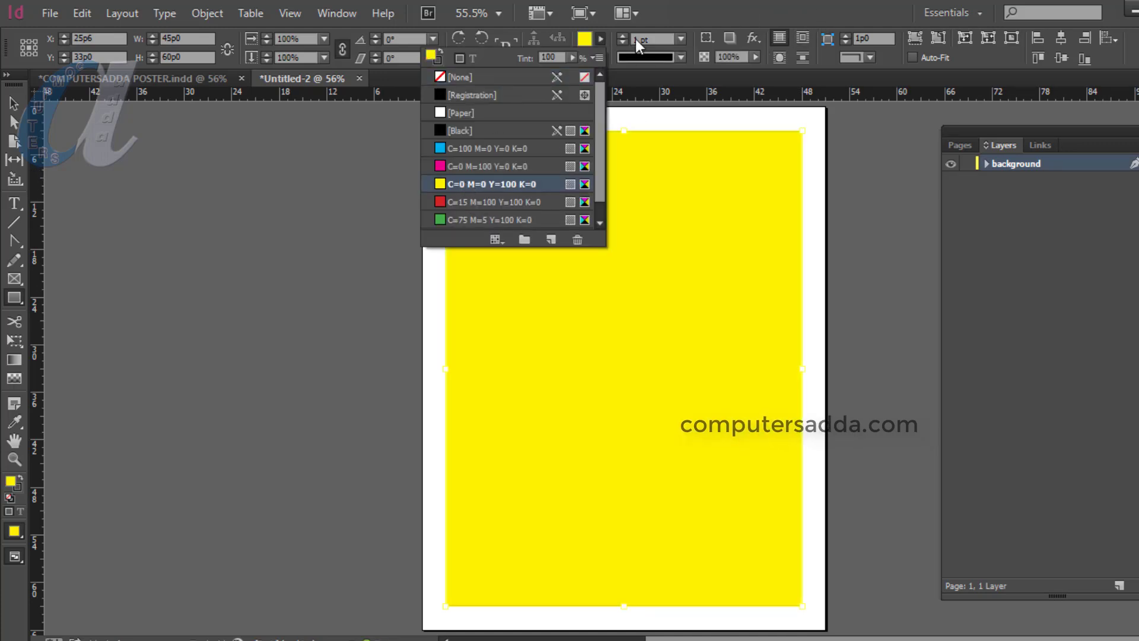
pyautogui.click(692, 13)
pyautogui.click(600, 57)
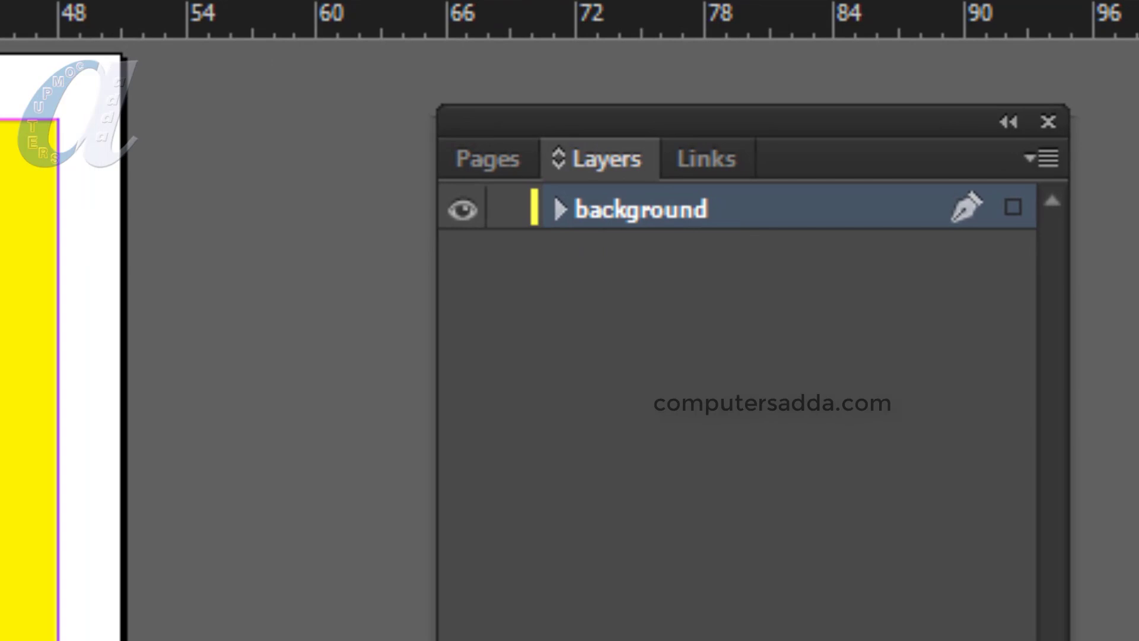
# - Check the objects inside the background layer and add a new layer named midile with a white layer color
pyautogui.click(559, 210)
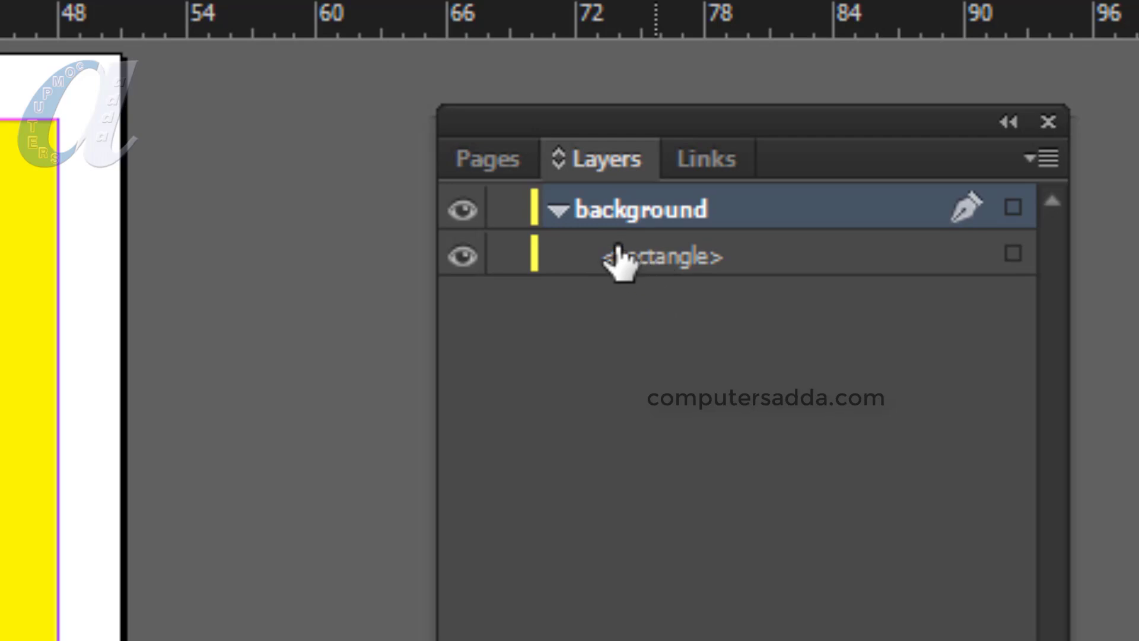
pyautogui.click(559, 211)
pyautogui.rightClick(672, 224)
pyautogui.click(674, 262)
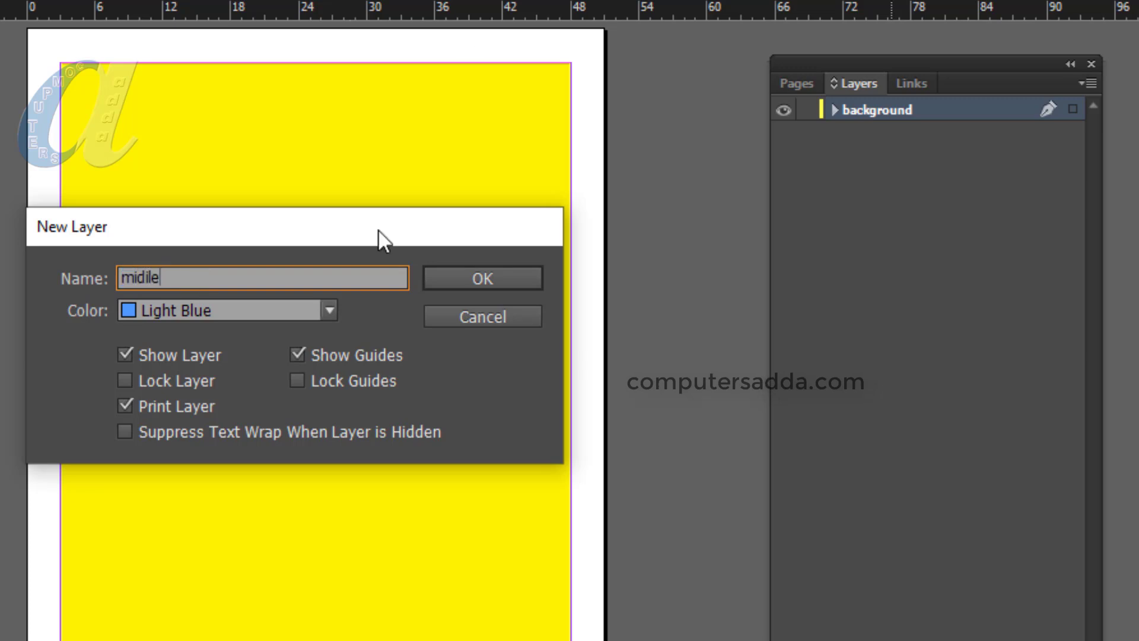
pyautogui.click(330, 311)
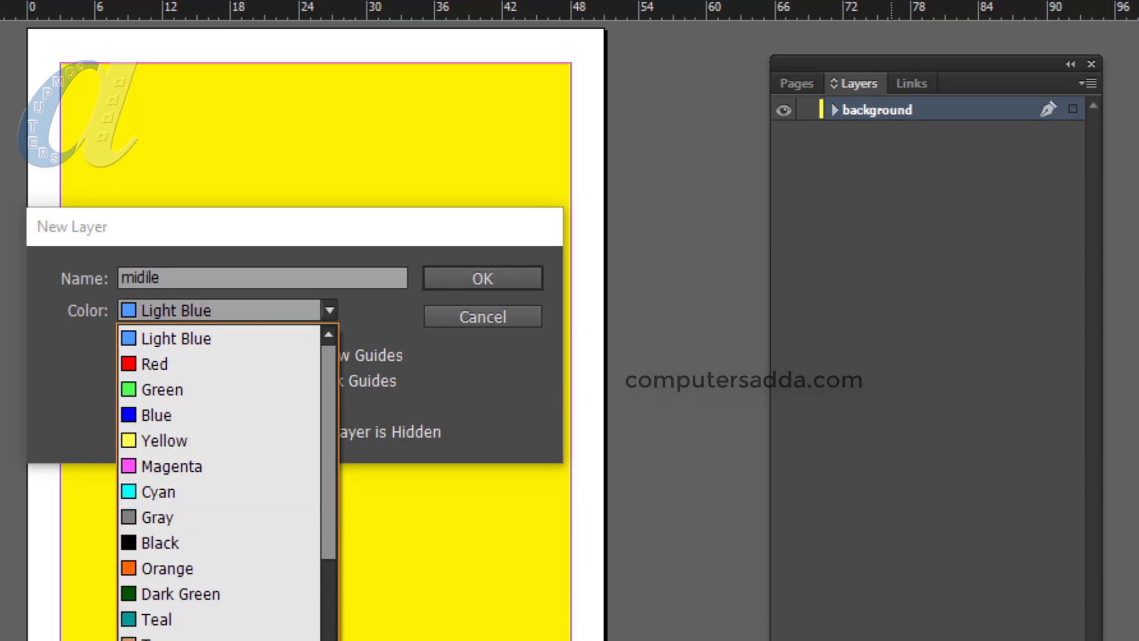
pyautogui.scroll(-6, 220, 480)
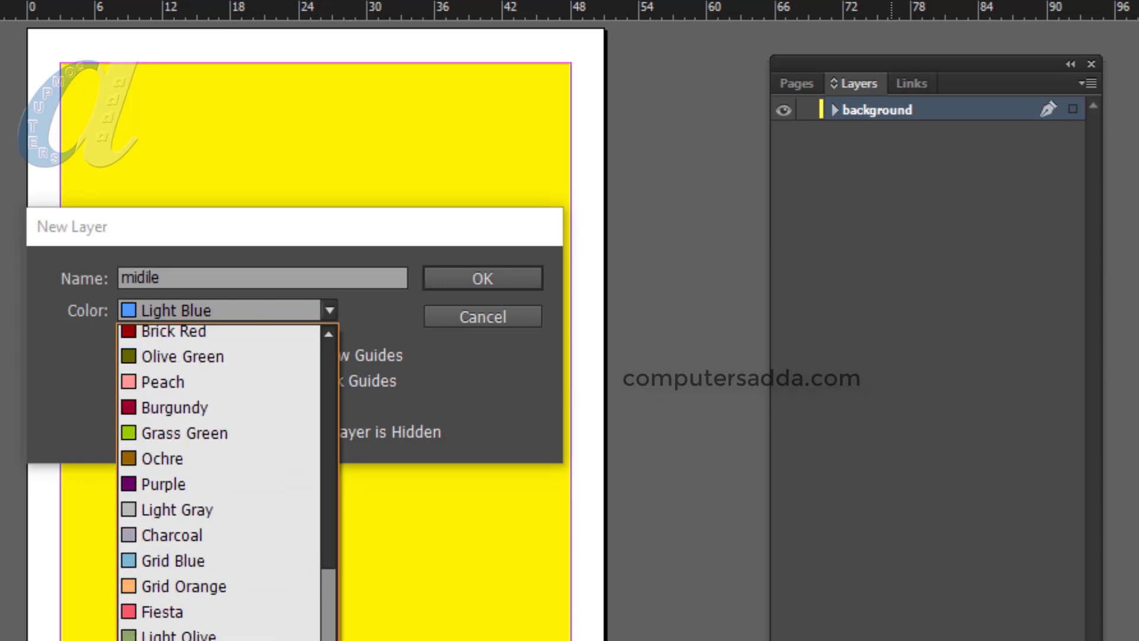
pyautogui.click(178, 639)
pyautogui.click(511, 278)
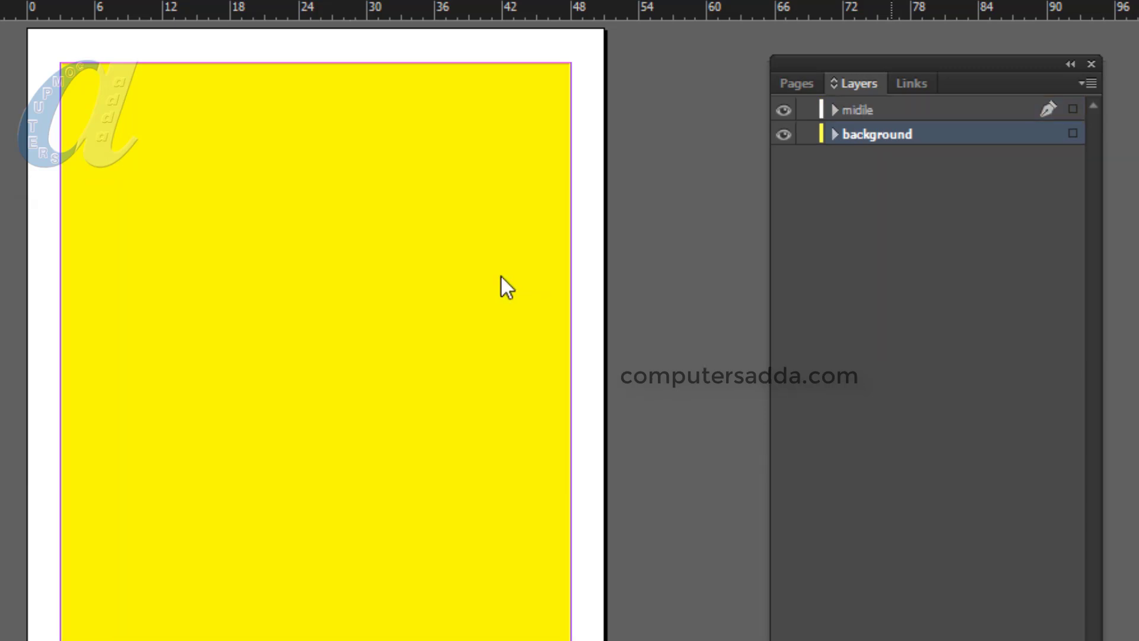
# - Select the midile layer, switch back to the background layer and expand it to list its objects
pyautogui.click(831, 109)
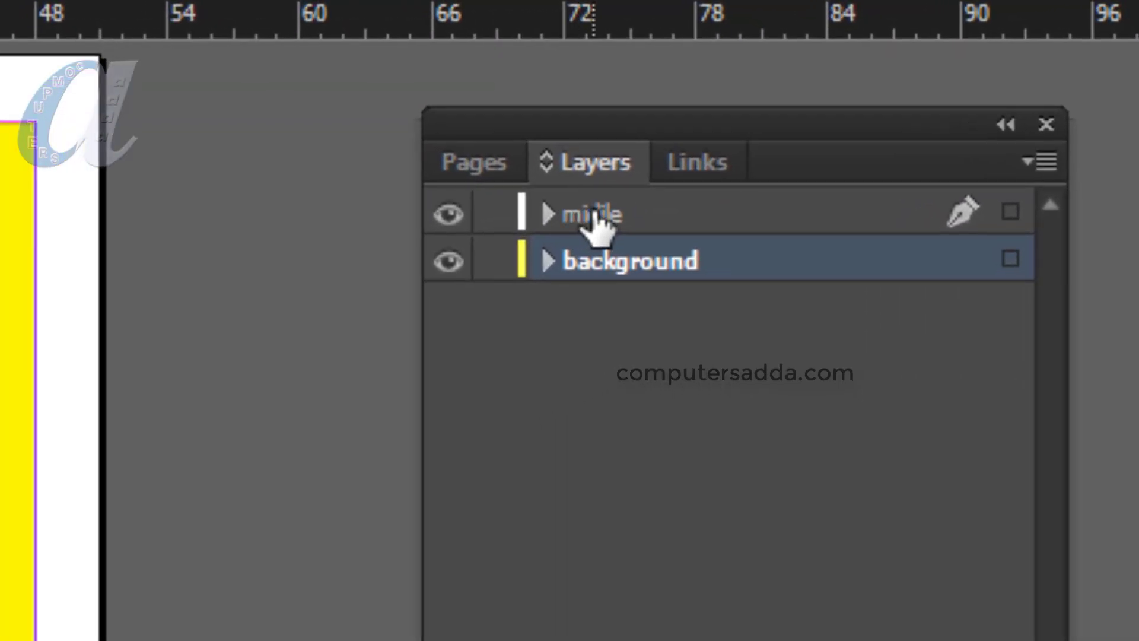
pyautogui.click(861, 112)
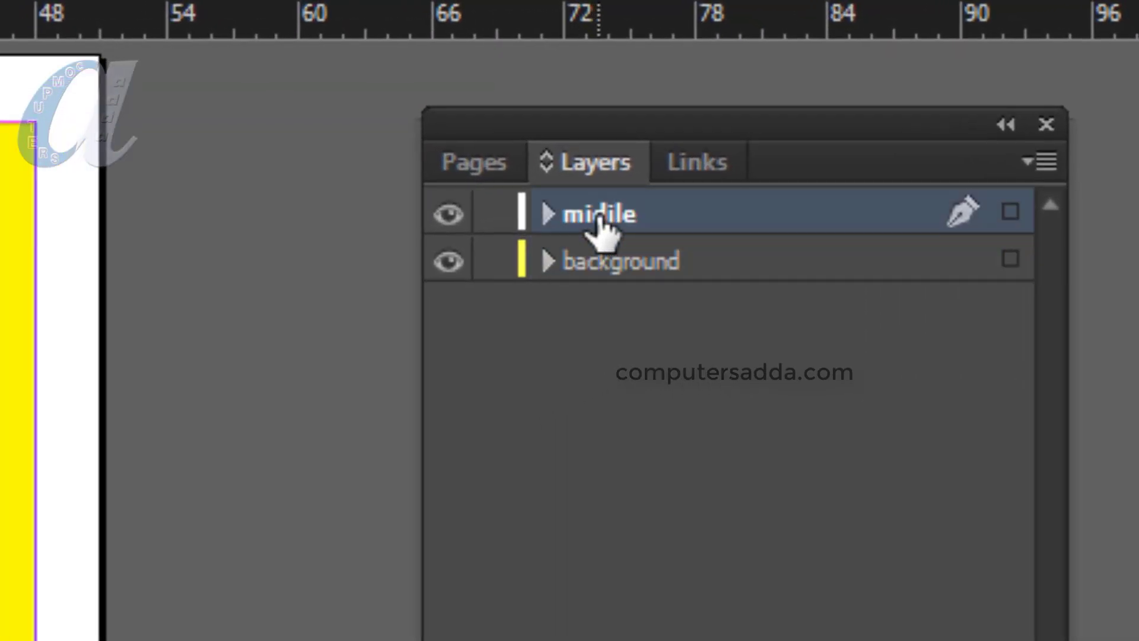
pyautogui.click(614, 270)
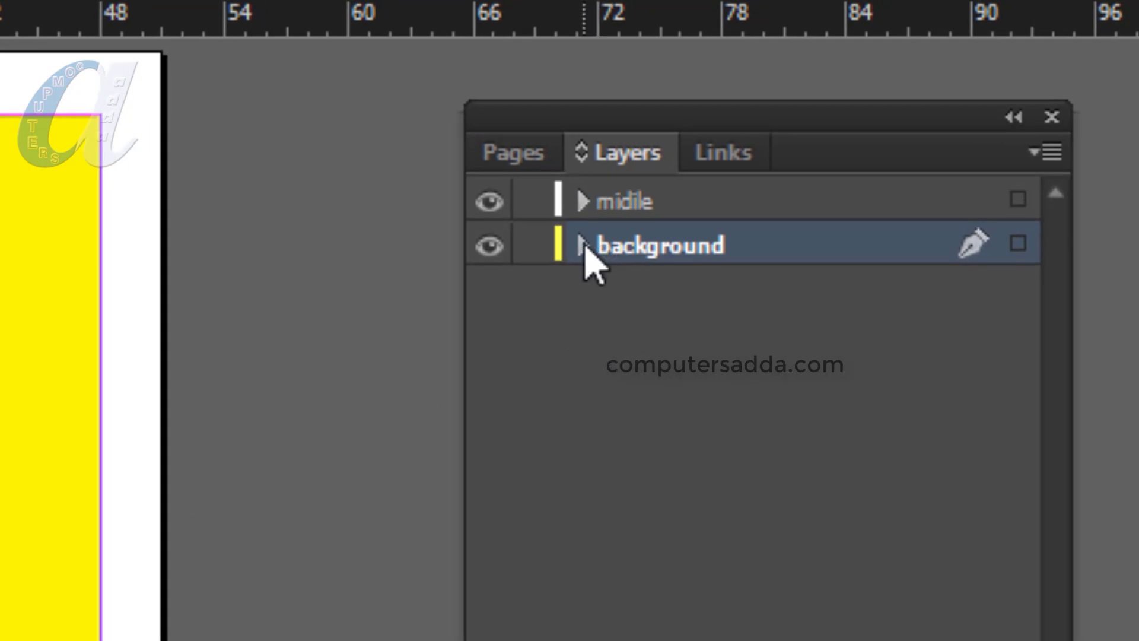
pyautogui.click(583, 245)
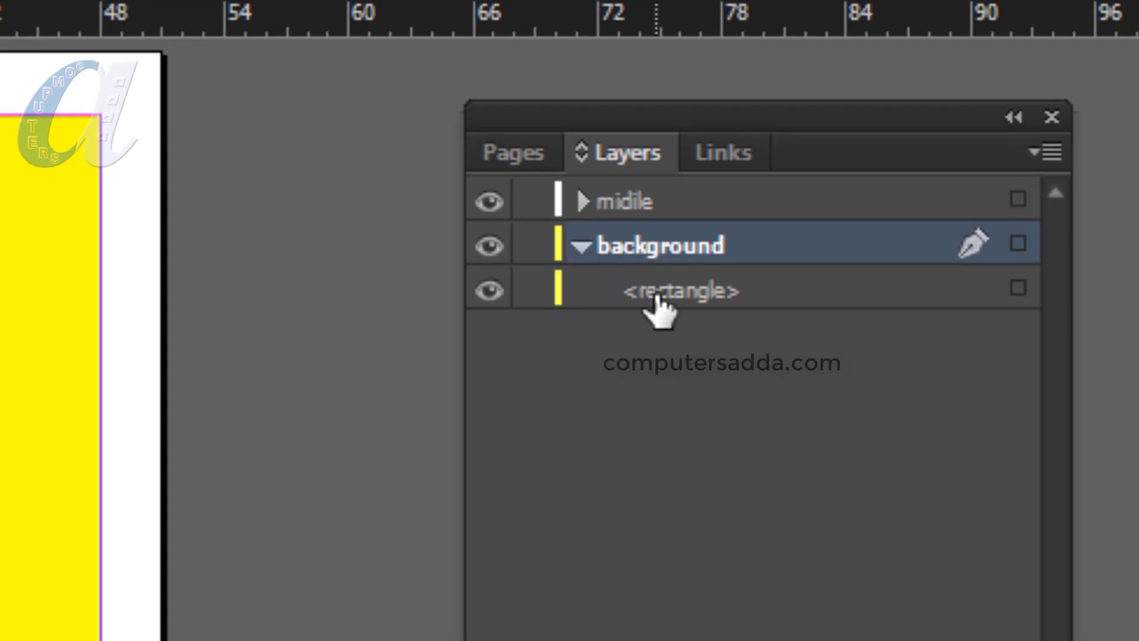
# - Draw a rectangle about 45p0 by 8p4.5 across the middle of the page on the midile layer and fill it with [Paper]
pyautogui.click(582, 245)
pyautogui.click(642, 205)
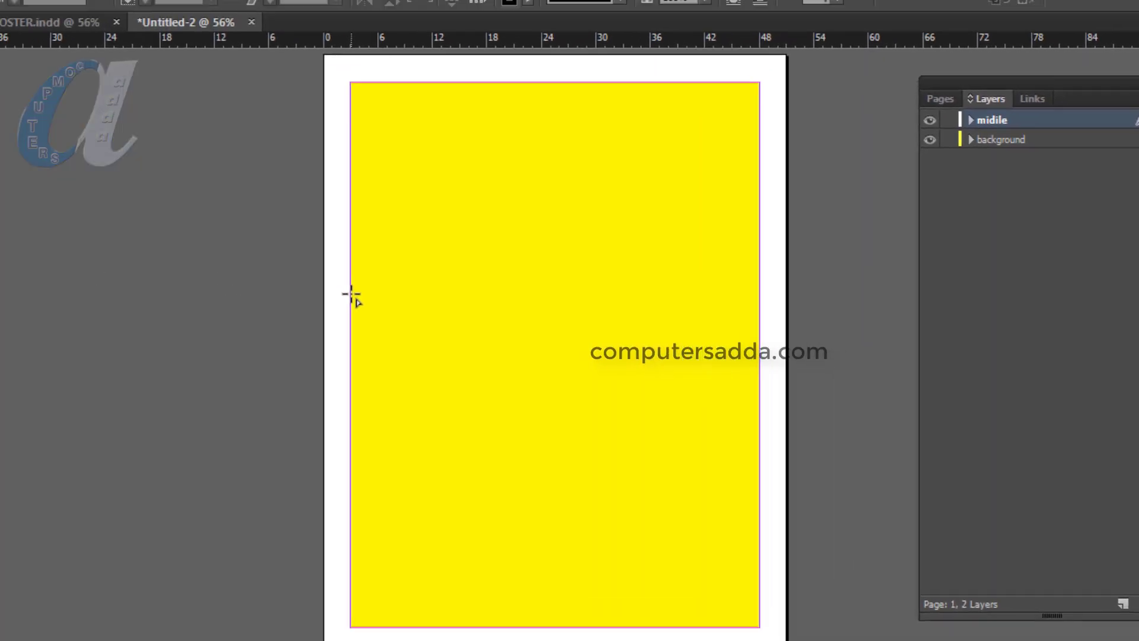
pyautogui.moveTo(275, 262); pyautogui.dragTo(602, 357)
pyautogui.moveTo(837, 457); pyautogui.dragTo(921, 438)
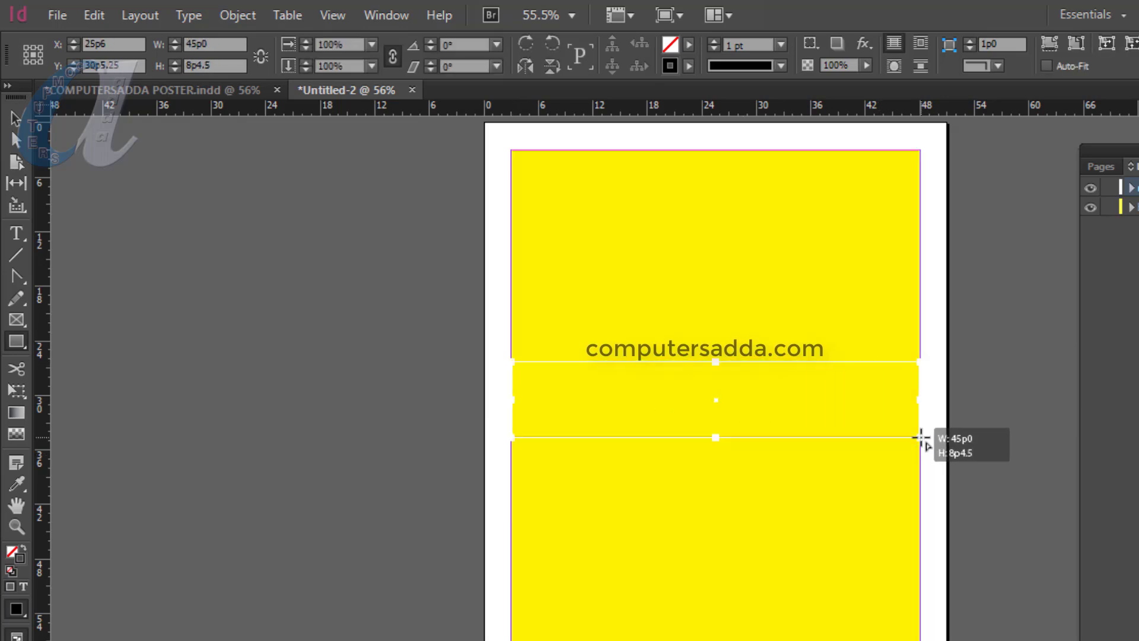
pyautogui.click(687, 44)
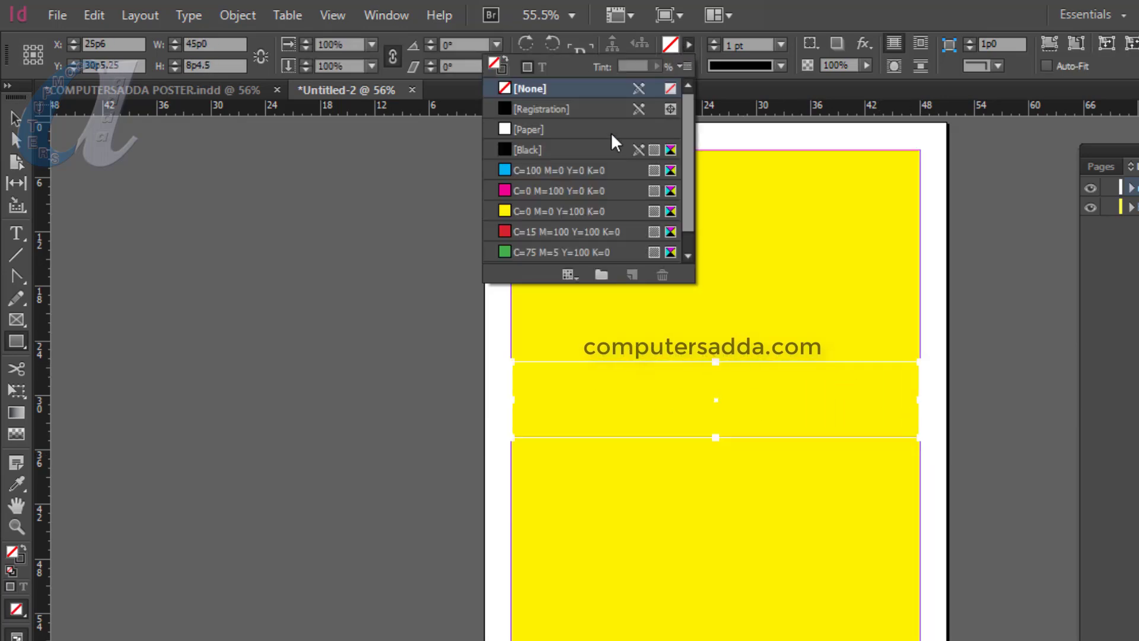
pyautogui.click(525, 129)
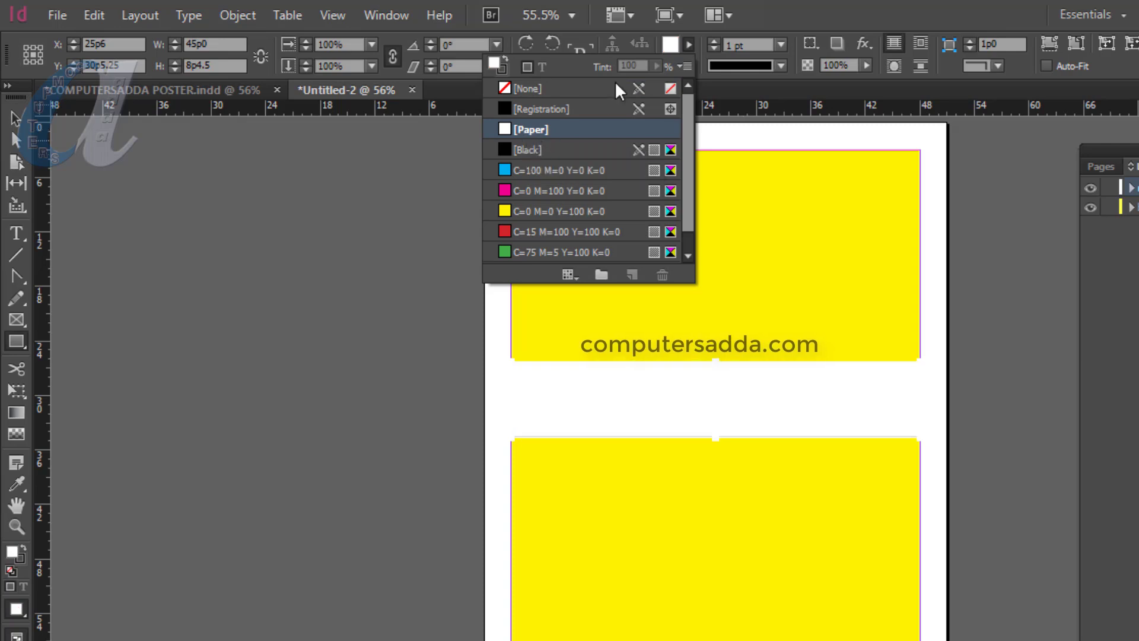
# - Give the white rectangle a [Black] stroke with a weight of 4 pt
pyautogui.click(688, 43)
pyautogui.click(688, 66)
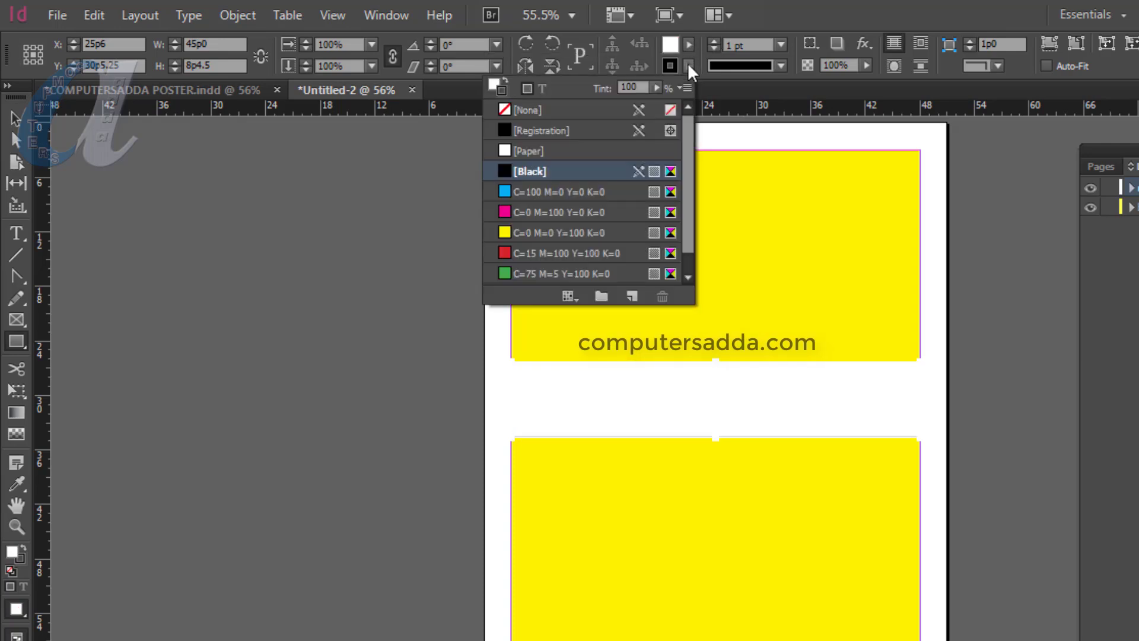
pyautogui.click(529, 171)
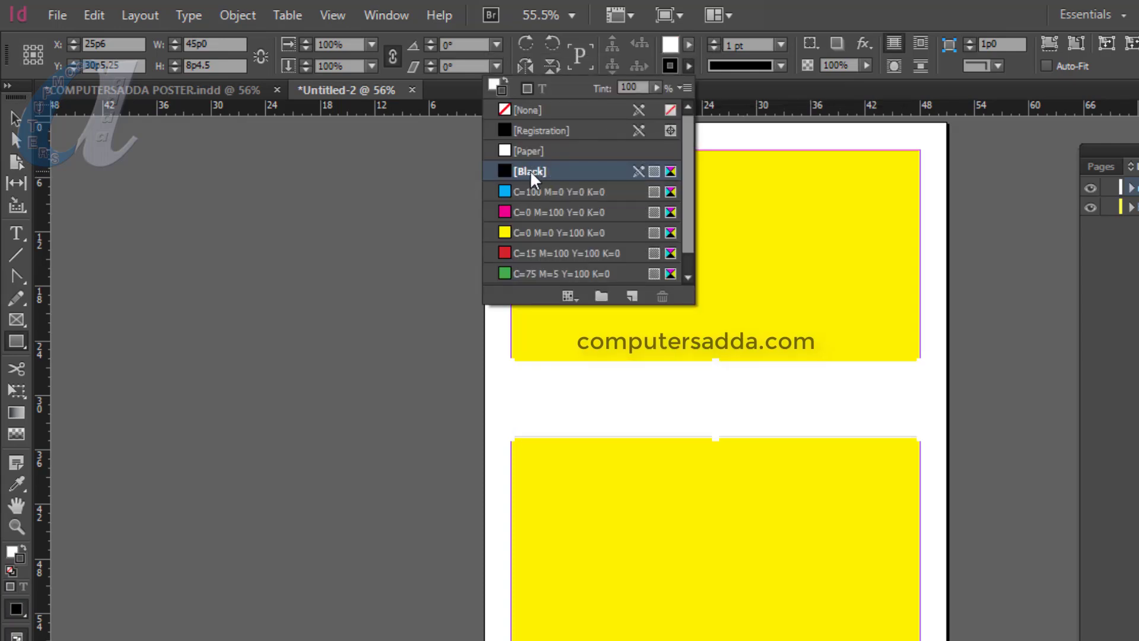
pyautogui.click(18, 124)
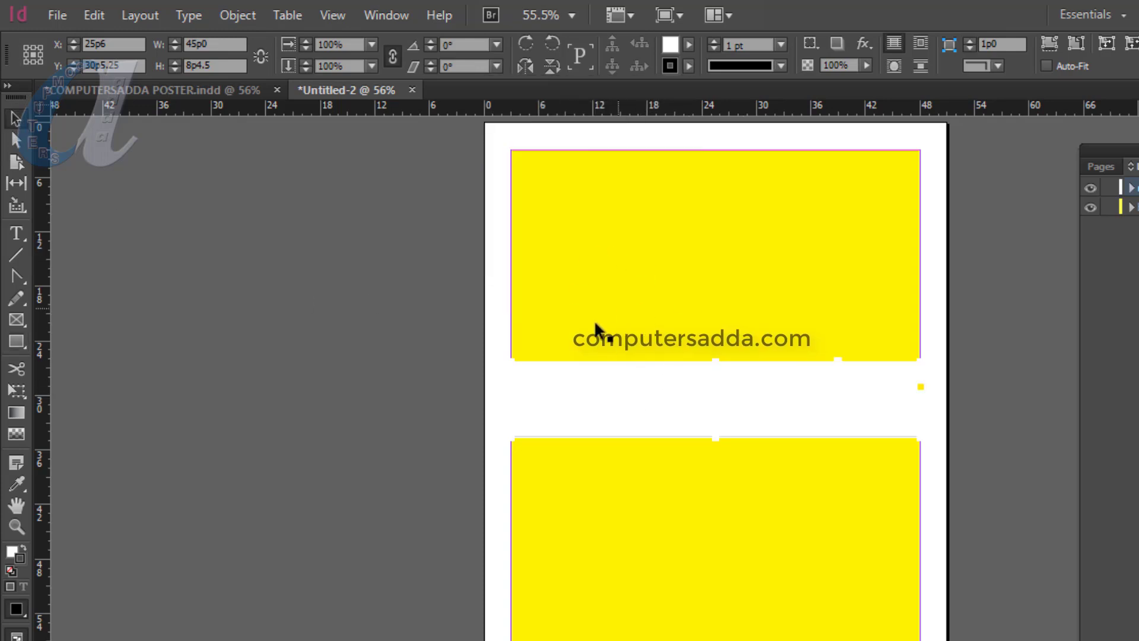
pyautogui.click(780, 44)
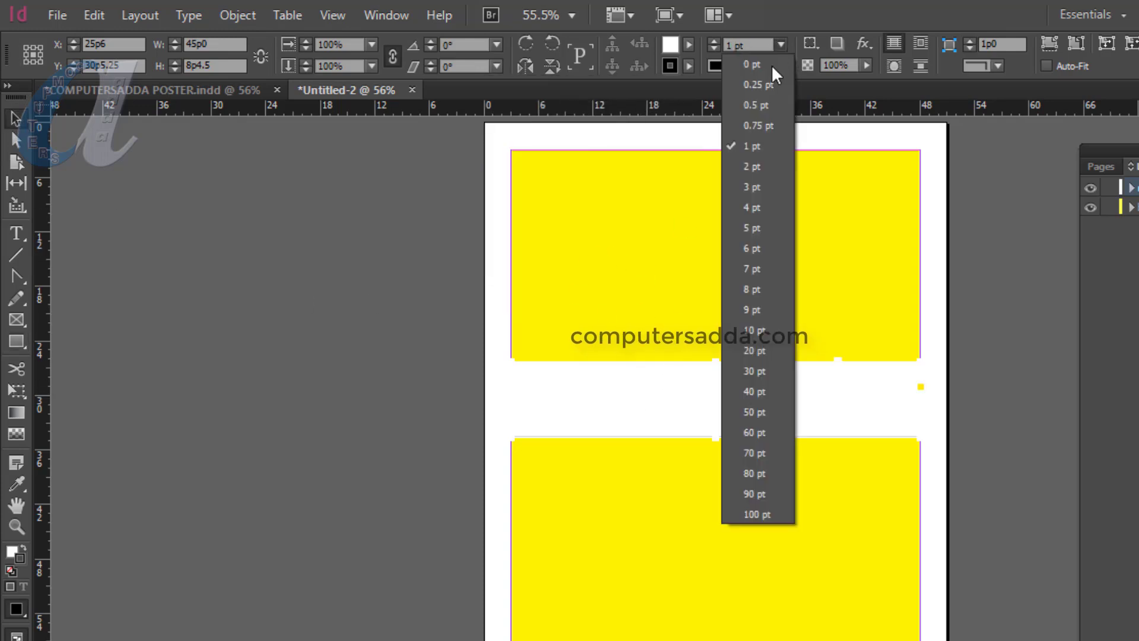
pyautogui.click(757, 207)
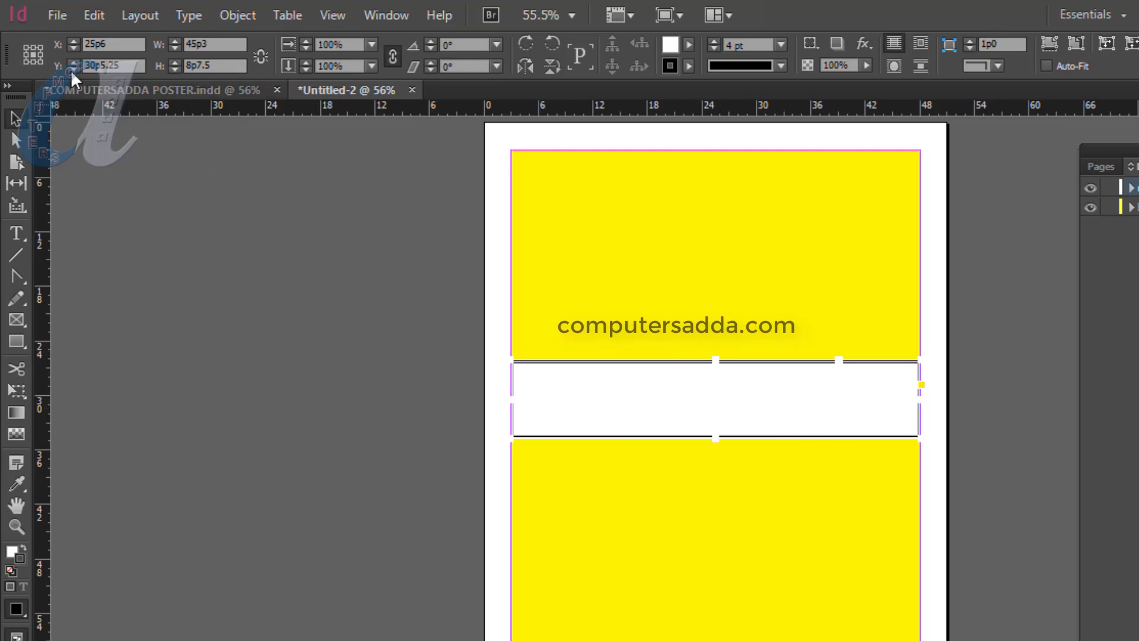
# - Load the Acrobat, InDesign, PageMaker, Premiere Pro, Photoshop and After Effects logo images from the adobe logos folder for placing
pyautogui.click(54, 14)
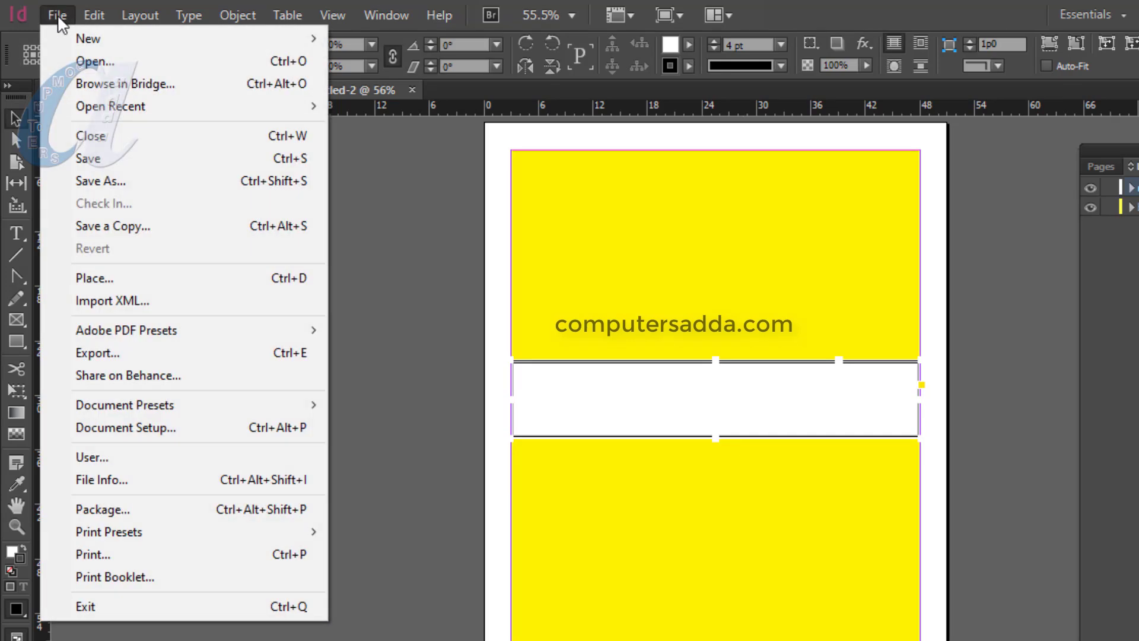
pyautogui.click(90, 284)
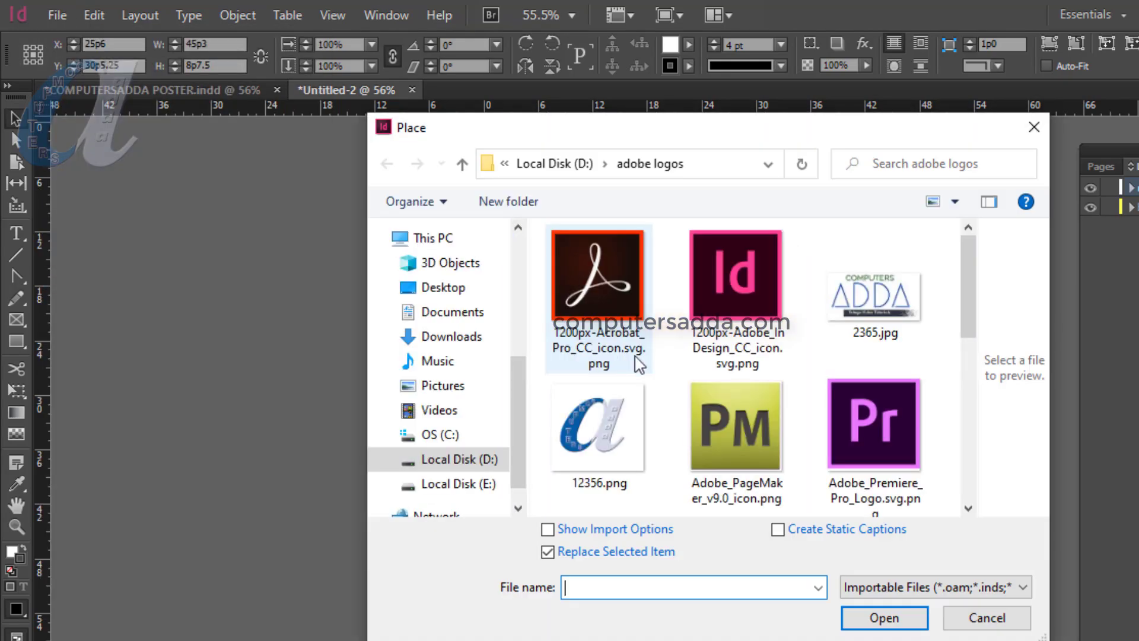
pyautogui.click(593, 298)
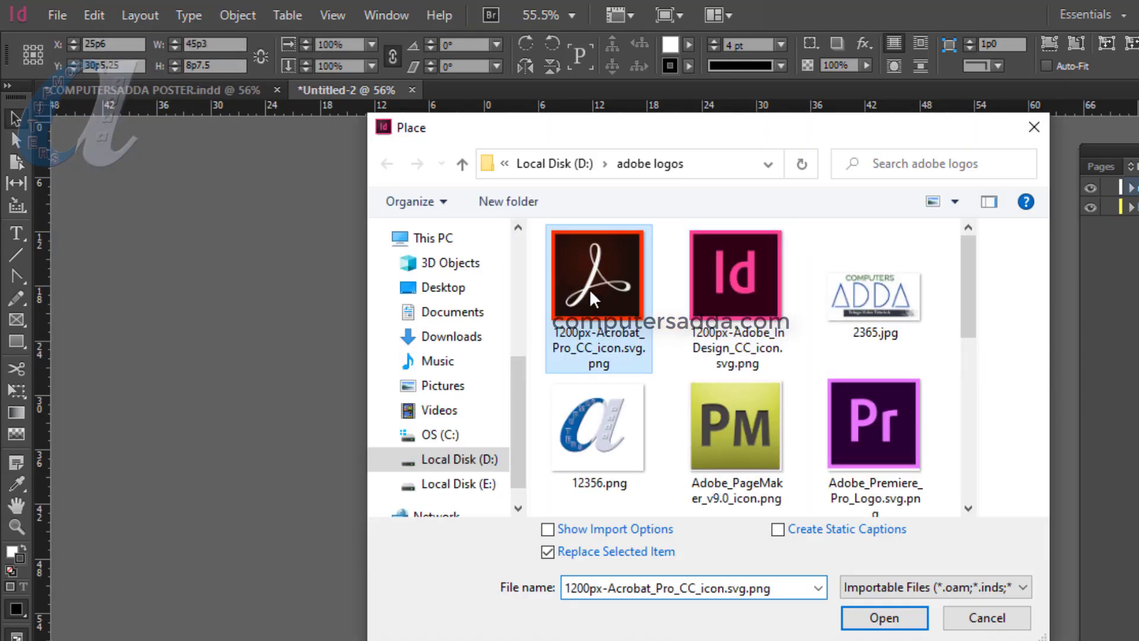
pyautogui.keyDown('ctrl'); pyautogui.click(727, 293); pyautogui.keyUp('ctrl')
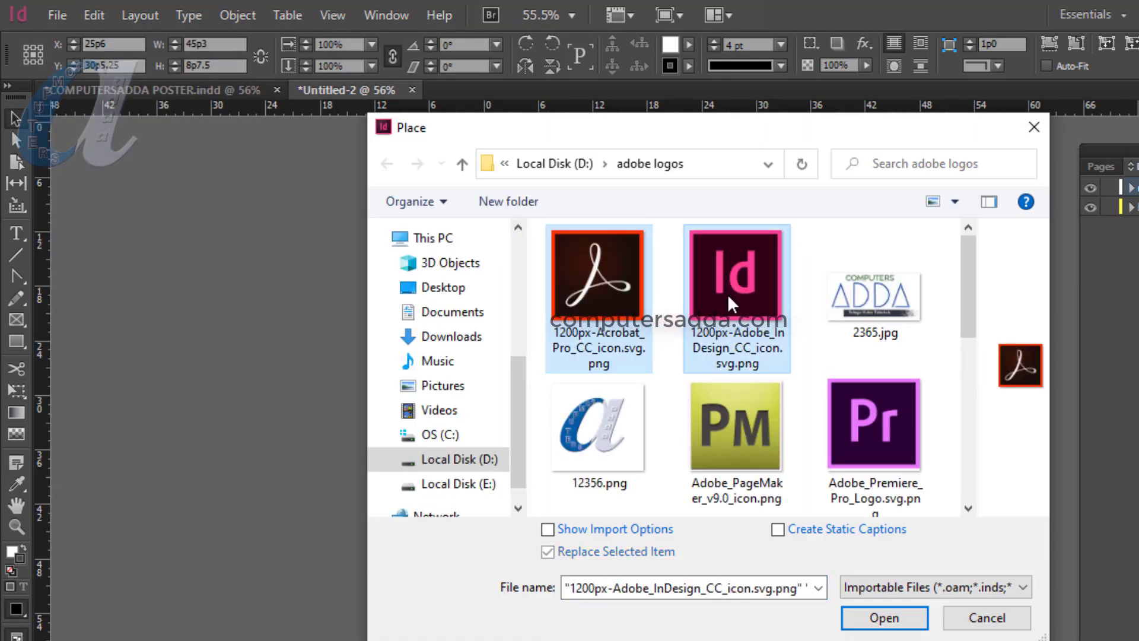
pyautogui.keyDown('ctrl'); pyautogui.click(739, 444); pyautogui.keyUp('ctrl')
pyautogui.keyDown('ctrl'); pyautogui.click(874, 426); pyautogui.keyUp('ctrl')
pyautogui.moveTo(973, 299); pyautogui.dragTo(973, 363)
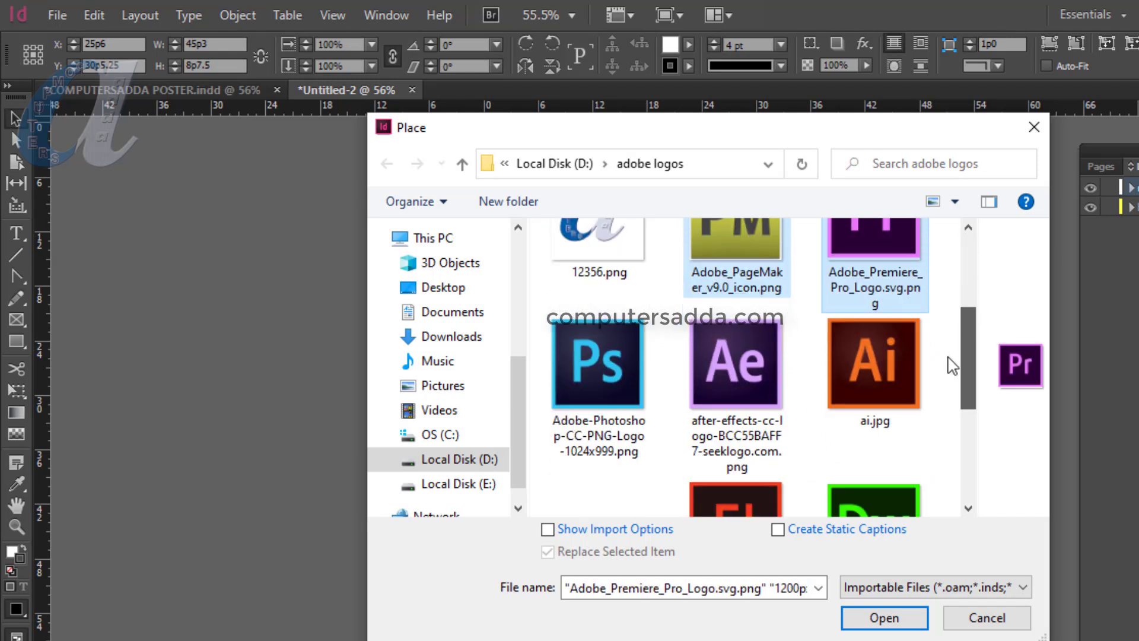
pyautogui.keyDown('ctrl'); pyautogui.click(623, 365); pyautogui.keyUp('ctrl')
pyautogui.keyDown('ctrl'); pyautogui.click(735, 374); pyautogui.keyUp('ctrl')
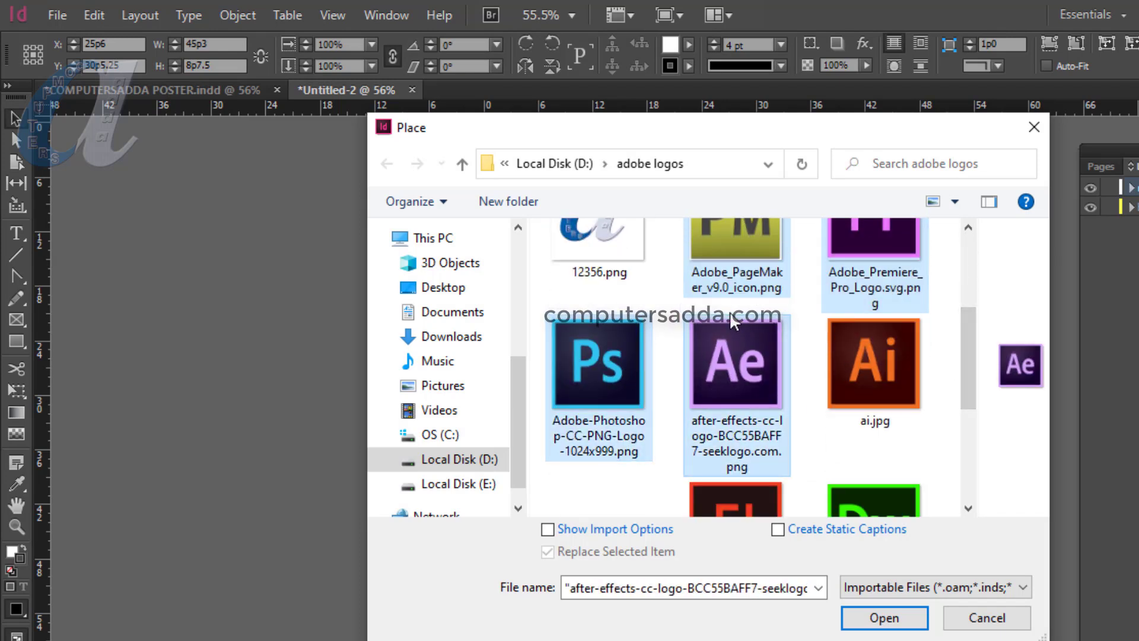
pyautogui.click(886, 618)
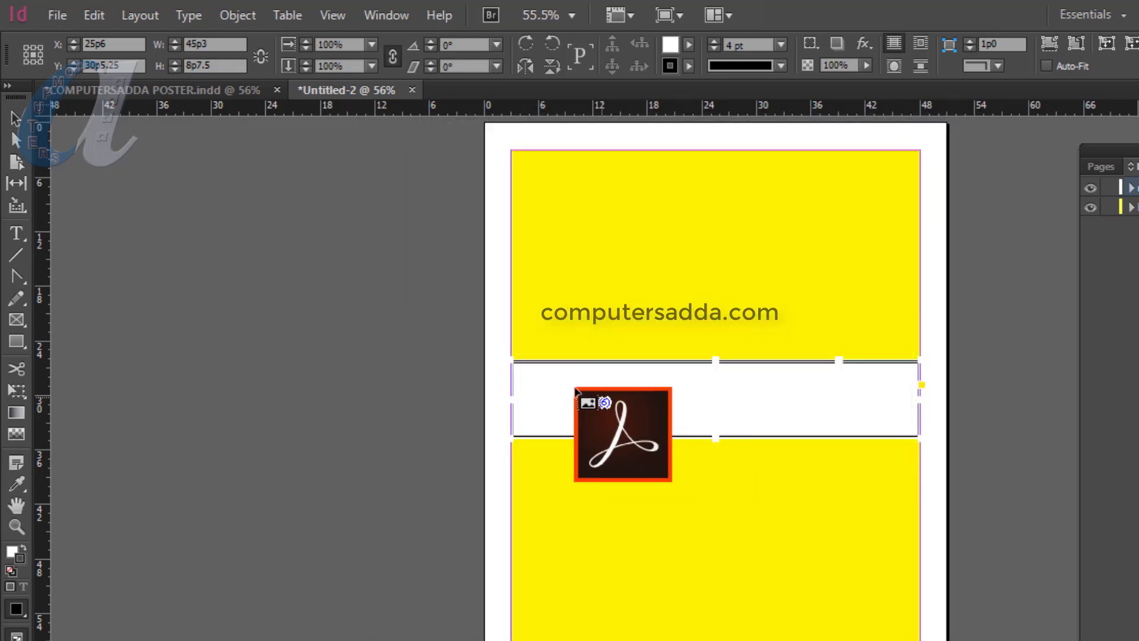
# - Place the six loaded logos as a single row of six equal frames, about 43p3 by 7p0 overall, inside the white rectangle
pyautogui.moveTo(519, 366); pyautogui.dragTo(915, 437)
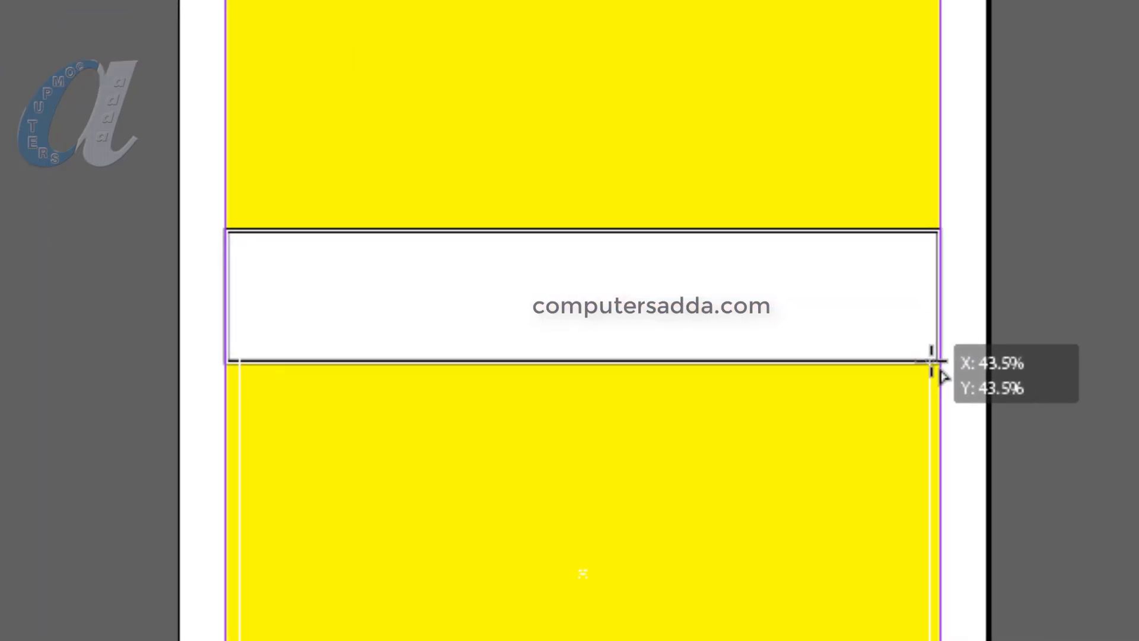
pyautogui.moveTo(930, 360); pyautogui.dragTo(927, 352)
pyautogui.press('Right')
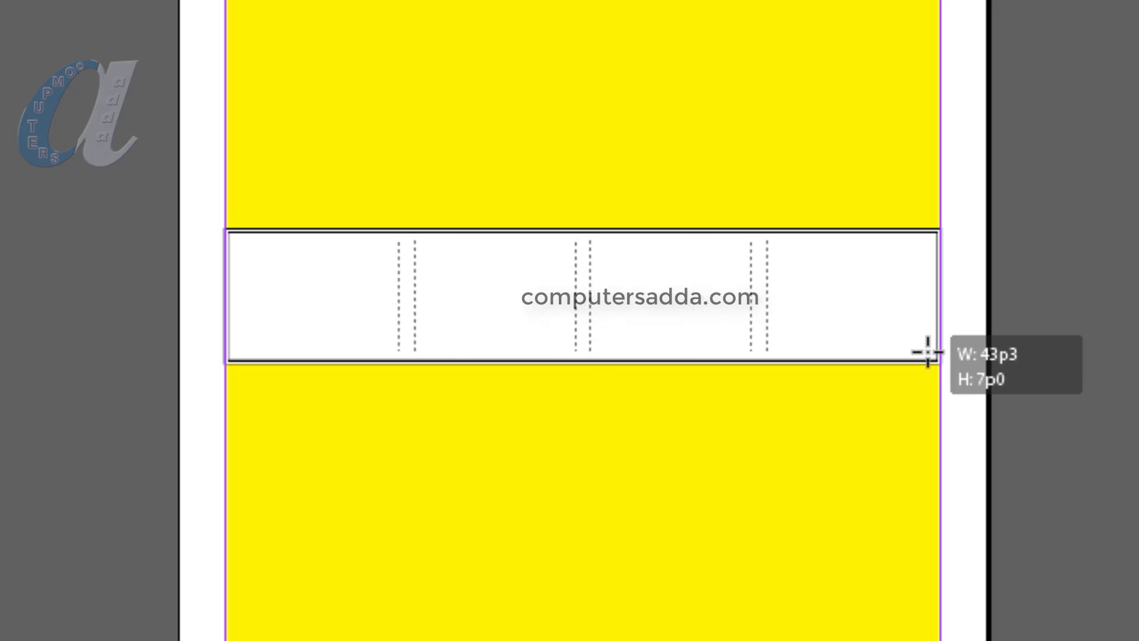
pyautogui.moveTo(928, 352); pyautogui.dragTo(928, 352)
pyautogui.press('Right')
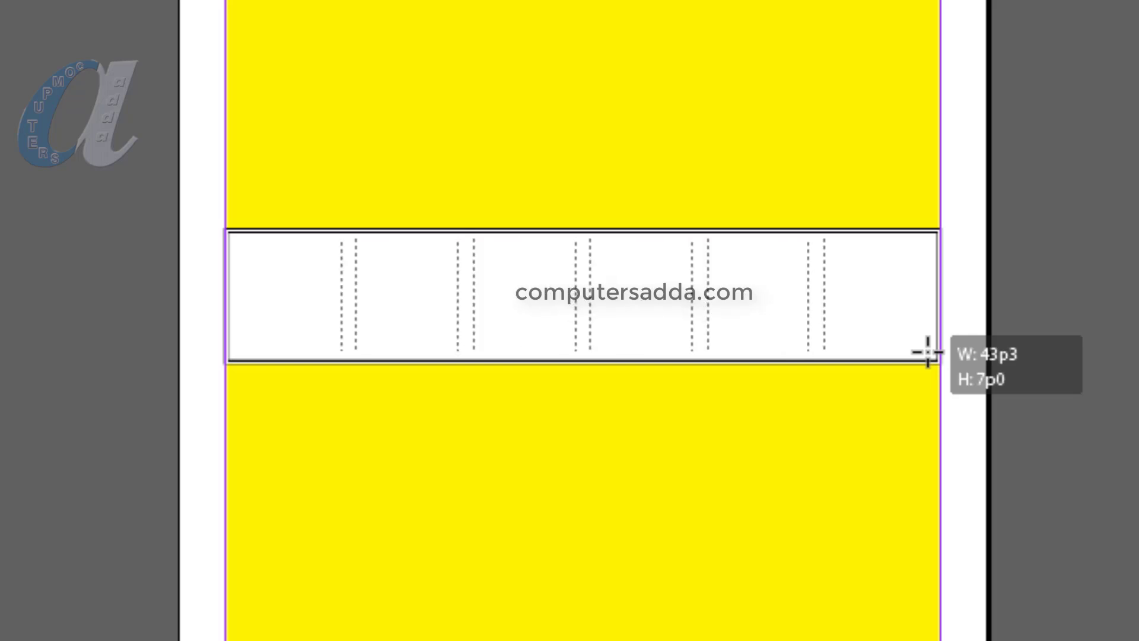
pyautogui.moveTo(927, 352); pyautogui.dragTo(928, 352)
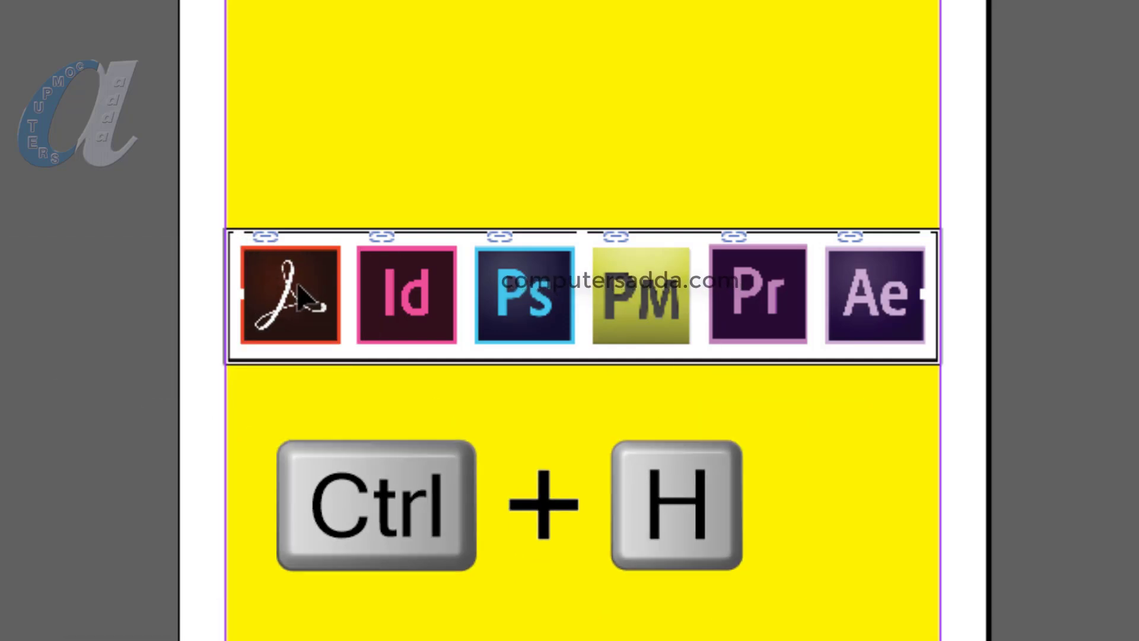
# - Hide the frame edges around the placed logos and review the frame edge display option
pyautogui.hotkey('ctrl', 'h')
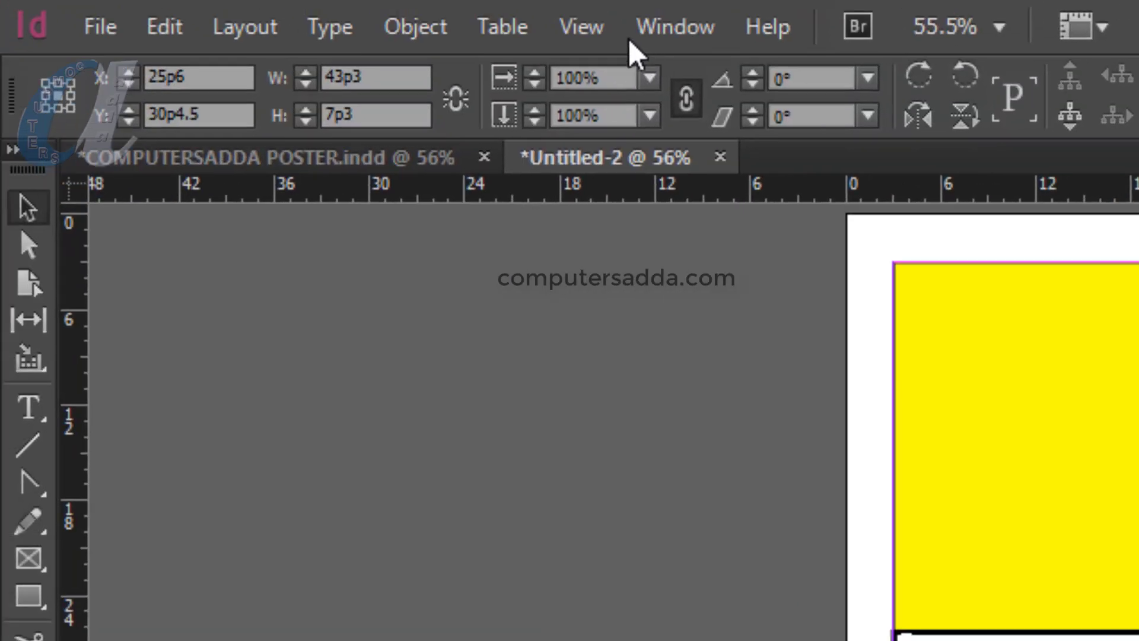
pyautogui.click(517, 3)
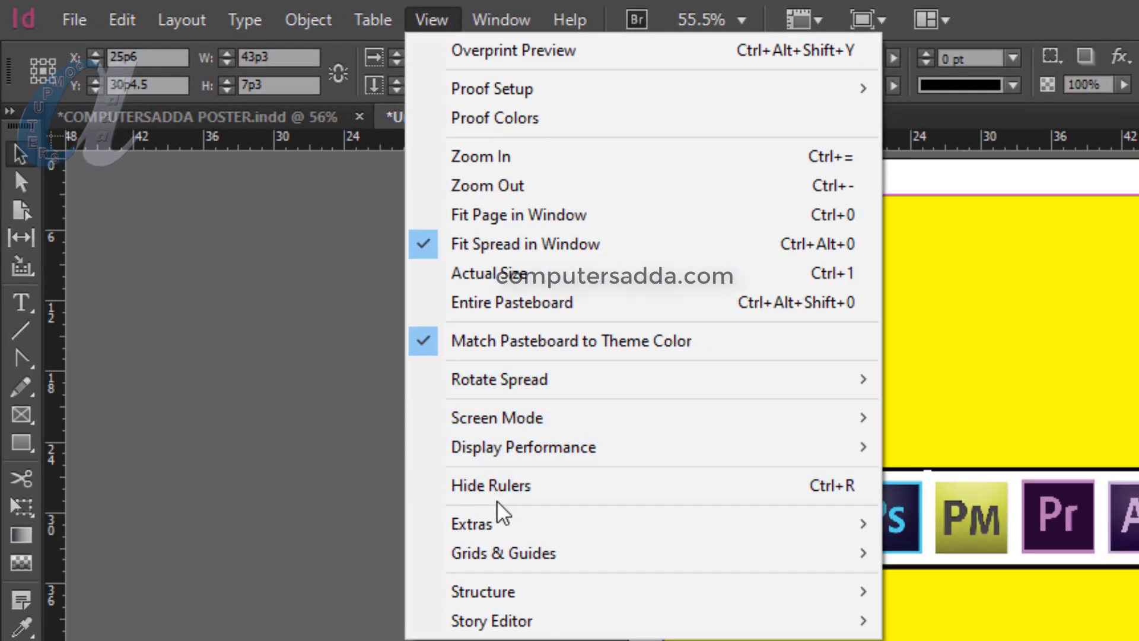
pyautogui.moveTo(493, 523)
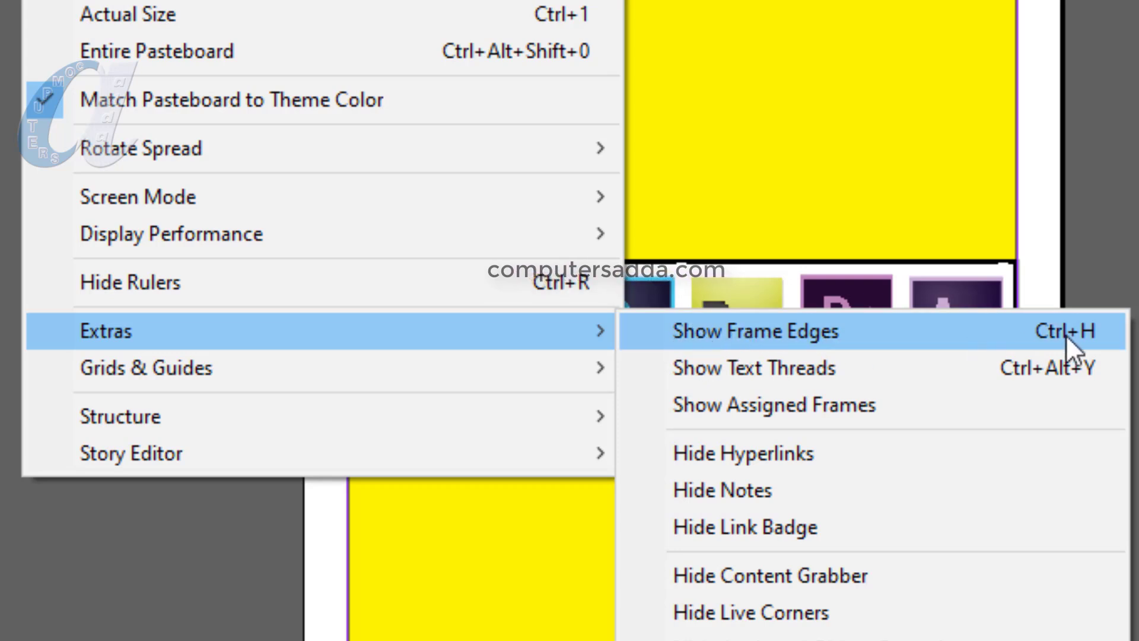
pyautogui.click(920, 333)
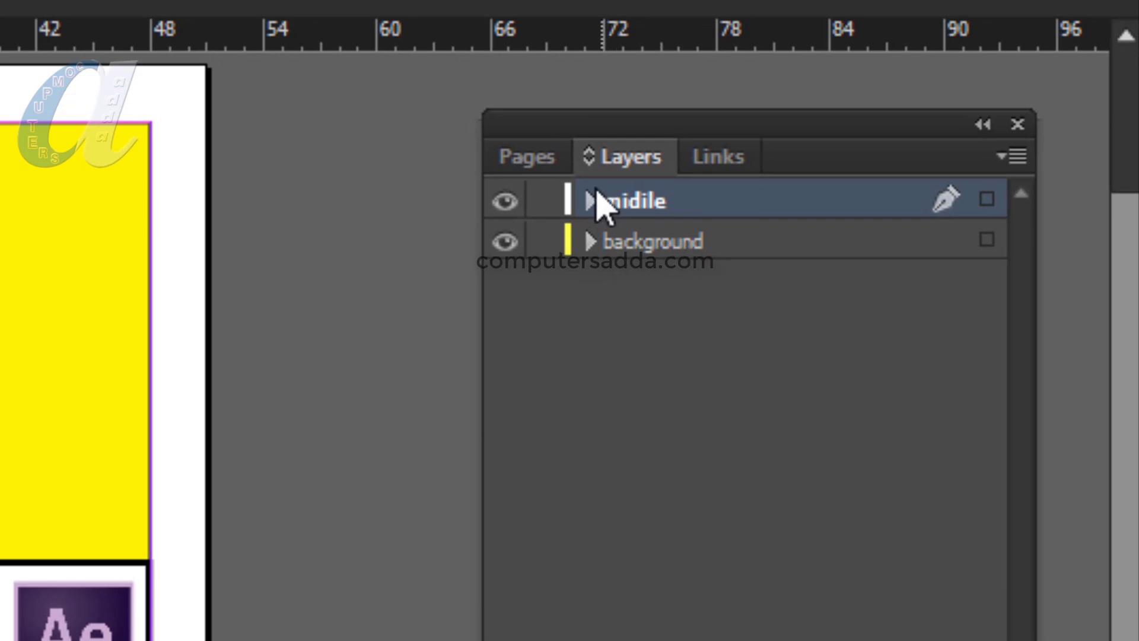
# - Expand the midile layer, select its rectangle, and hide and show the rectangle again
pyautogui.click(590, 202)
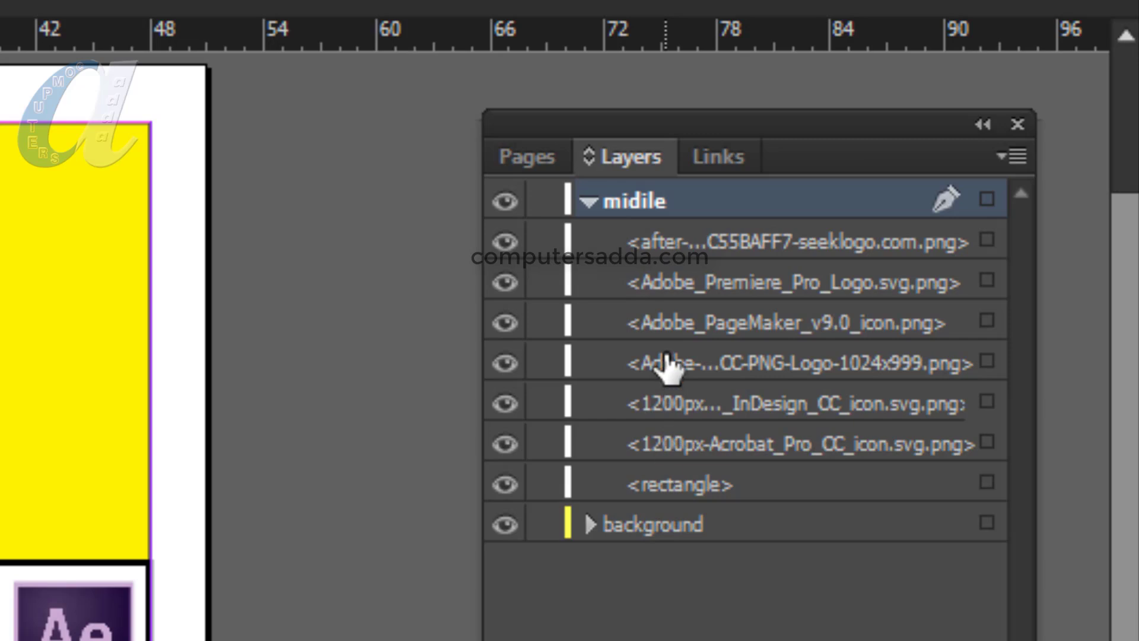
pyautogui.click(669, 496)
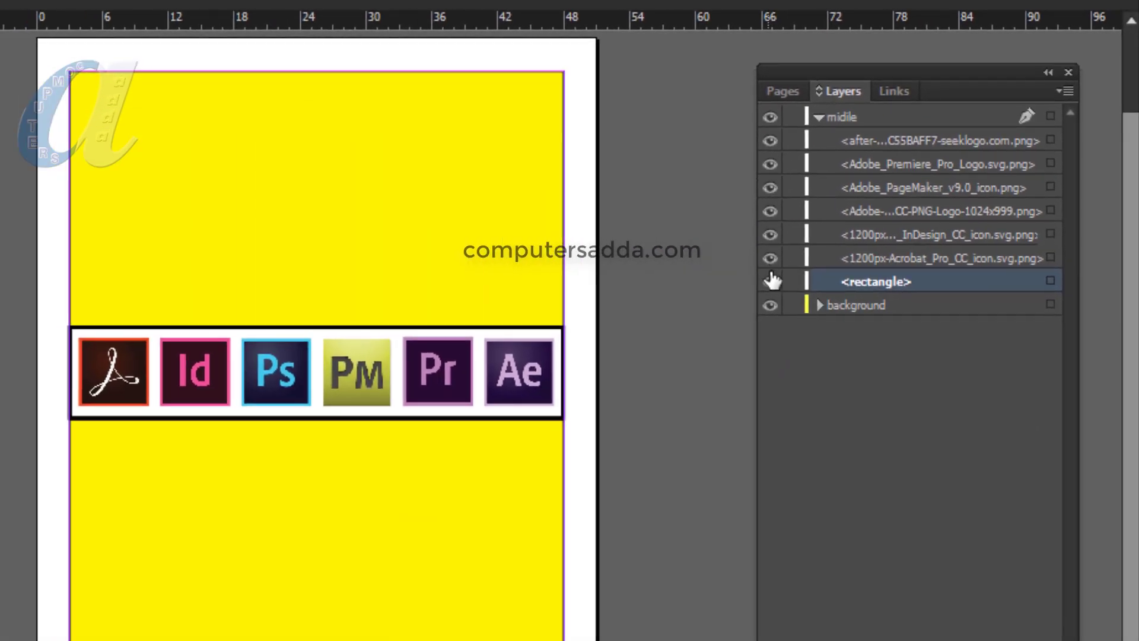
pyautogui.click(722, 319)
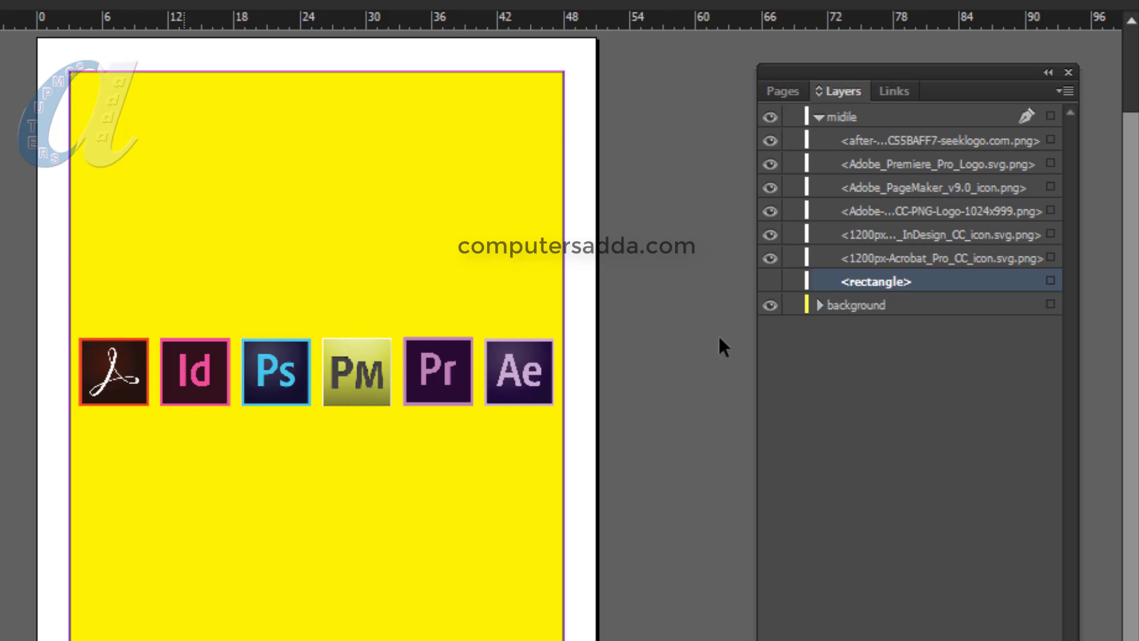
pyautogui.click(770, 281)
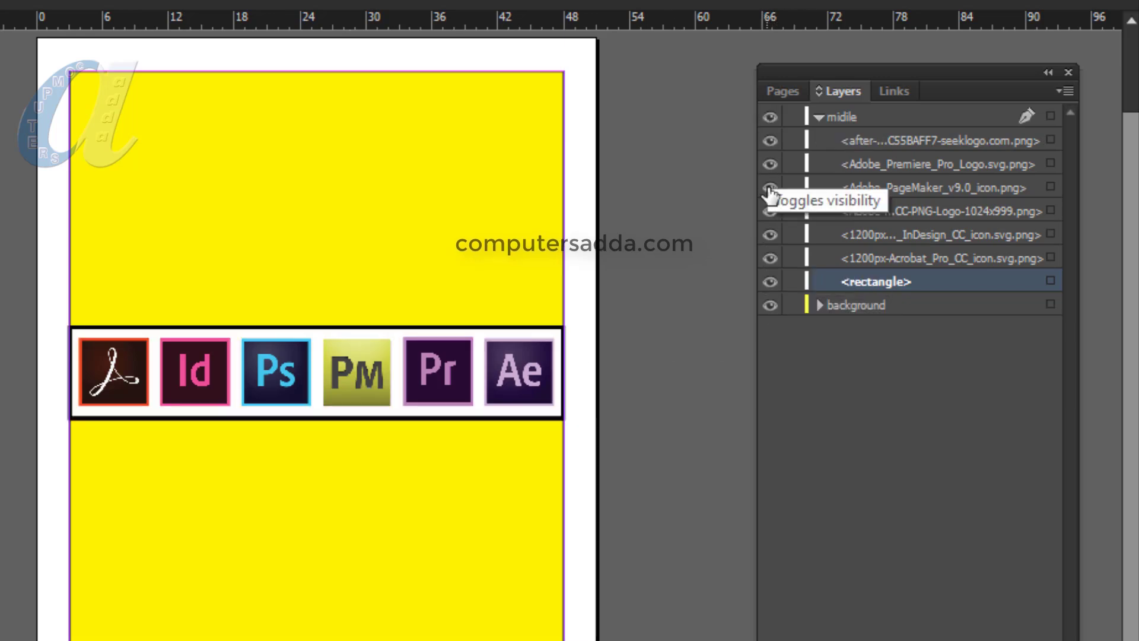
# - Hide and show again the After Effects, Premiere Pro and PageMaker logos one at a time, and collapse the midile layer
pyautogui.click(770, 140)
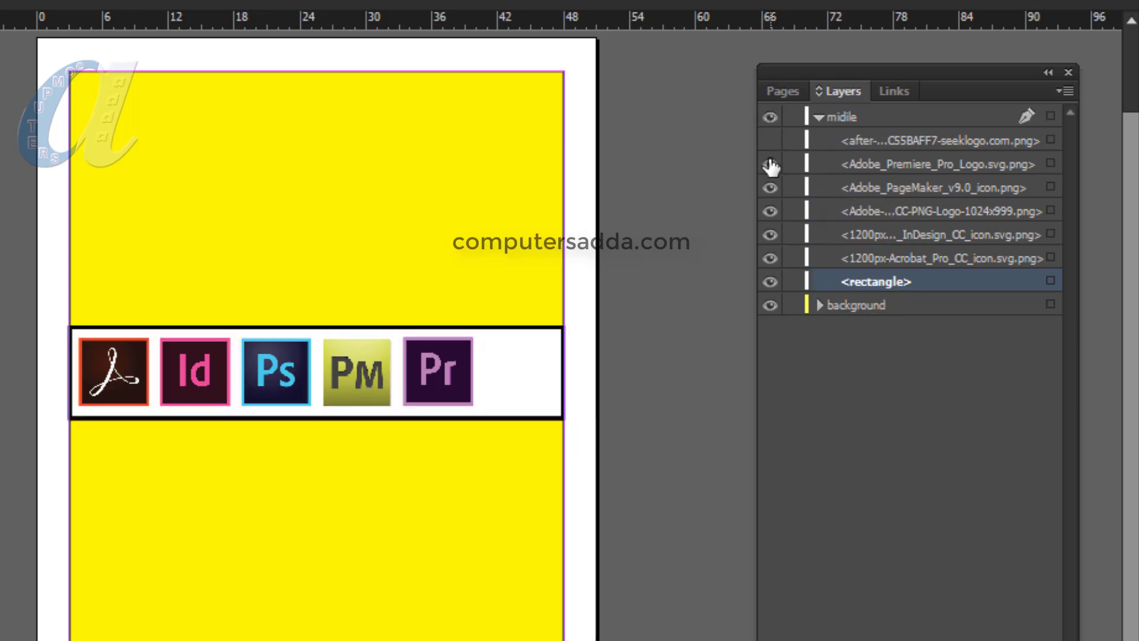
pyautogui.click(770, 141)
pyautogui.click(769, 164)
pyautogui.click(769, 166)
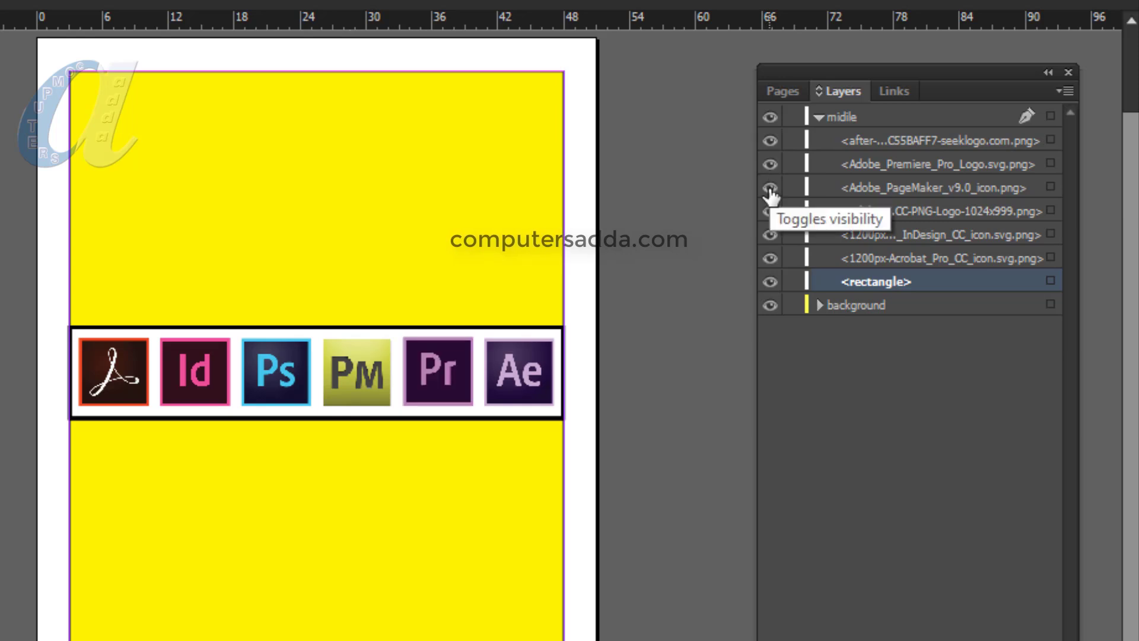
pyautogui.click(770, 187)
pyautogui.click(770, 187)
pyautogui.click(818, 118)
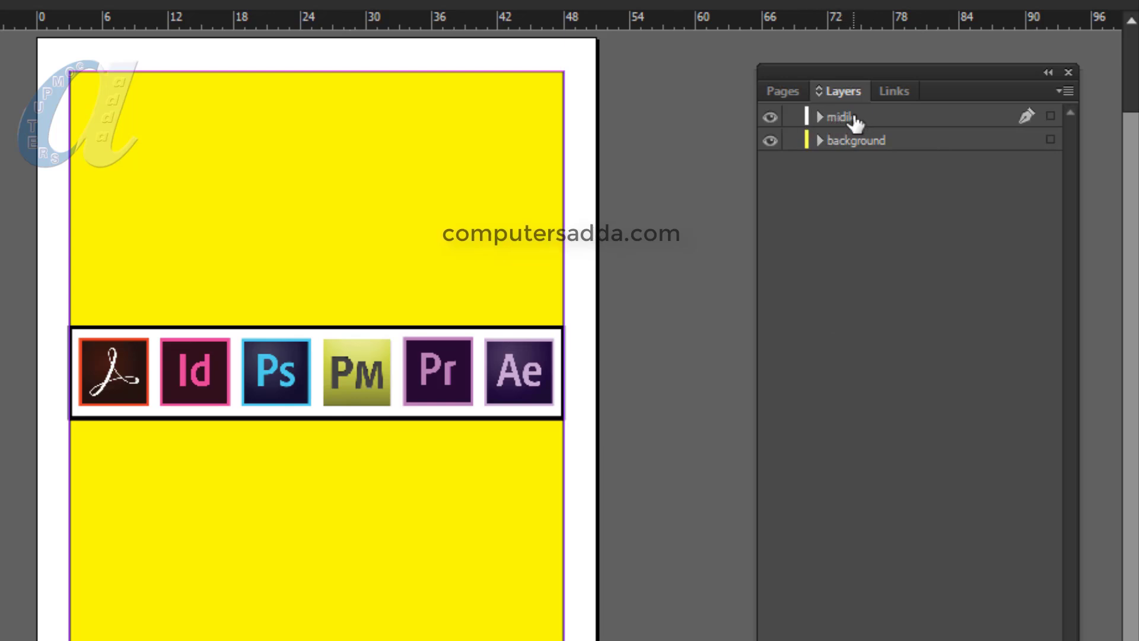
# - Hide and show again the whole midile layer, and do the same with the background layer
pyautogui.click(771, 119)
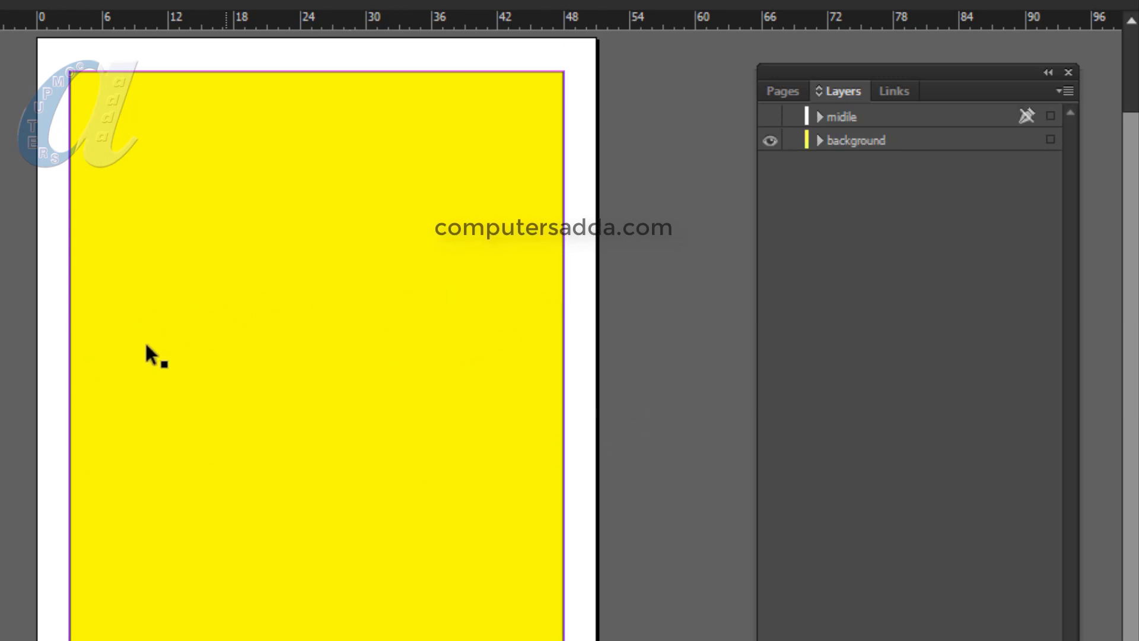
pyautogui.click(767, 117)
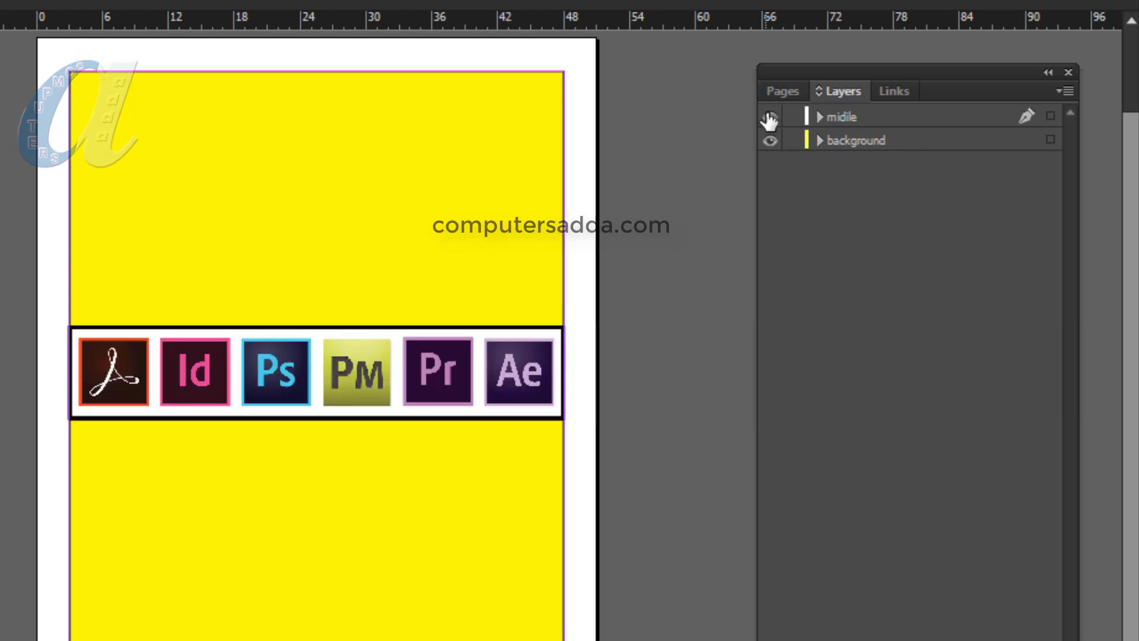
pyautogui.click(771, 142)
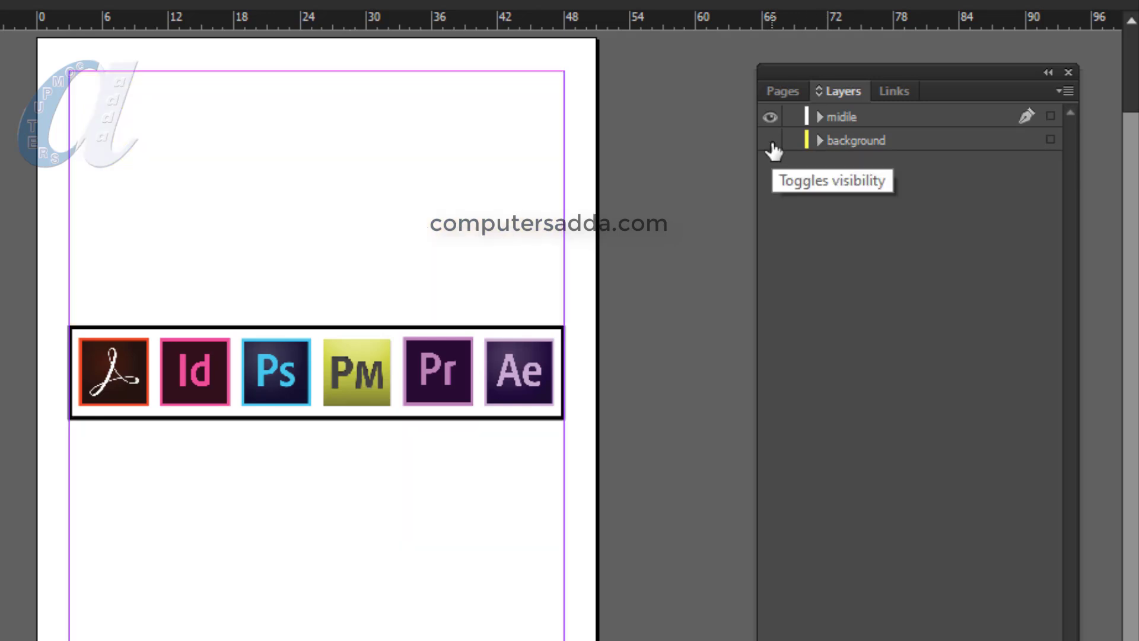
pyautogui.click(771, 141)
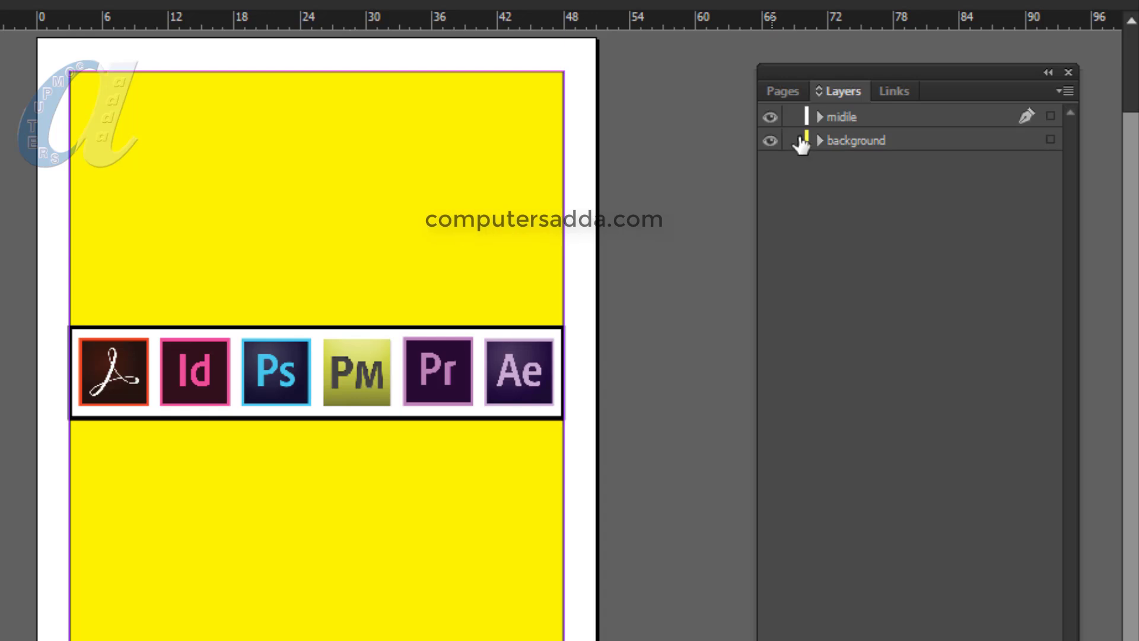
# - Create a new layer named top with the color Light Blue above the midile layer
pyautogui.click(856, 119)
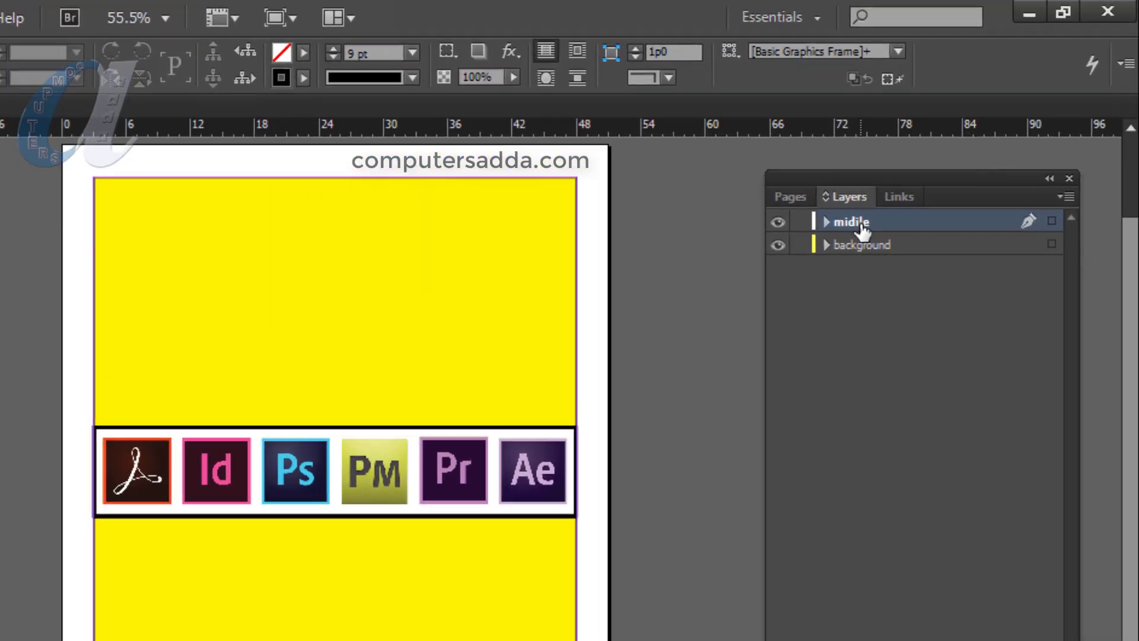
pyautogui.rightClick(947, 154)
pyautogui.click(979, 166)
pyautogui.write('top')
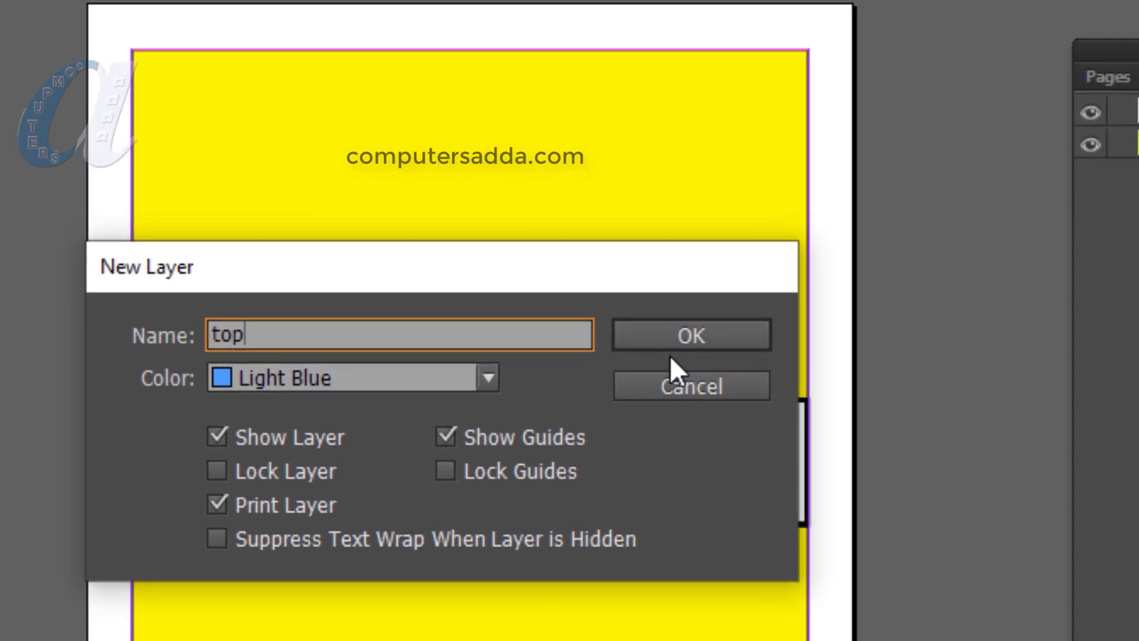
pyautogui.click(747, 323)
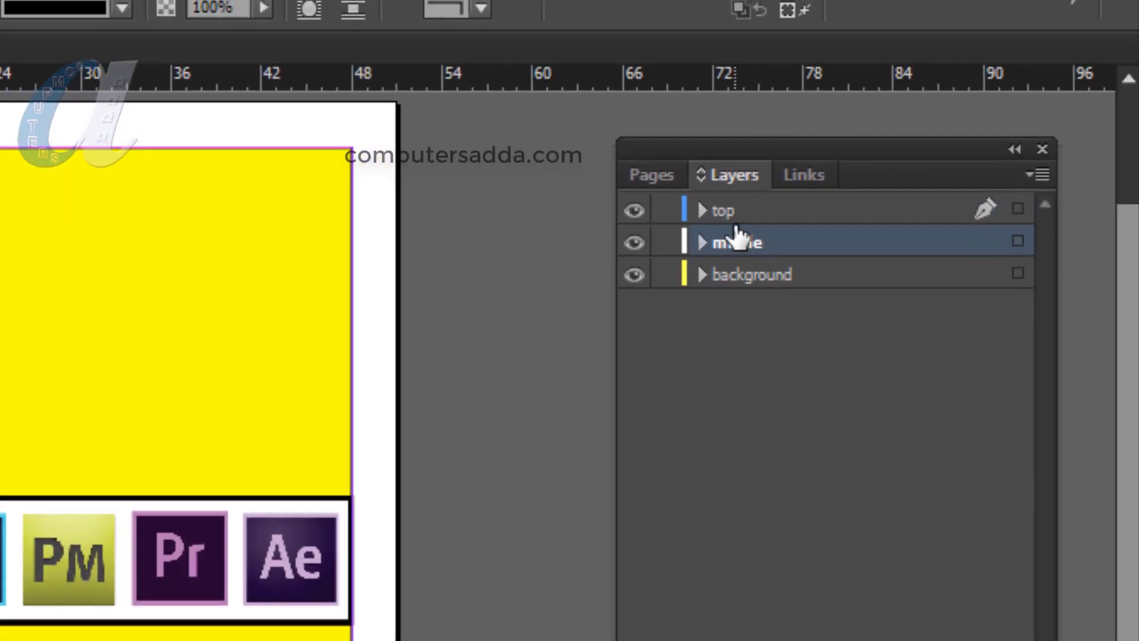
# - Add a text frame about 32p0 by 11p0 in the upper yellow area with COMPUTERSADDA in Jersey M54 at 48 pt
pyautogui.press('t')
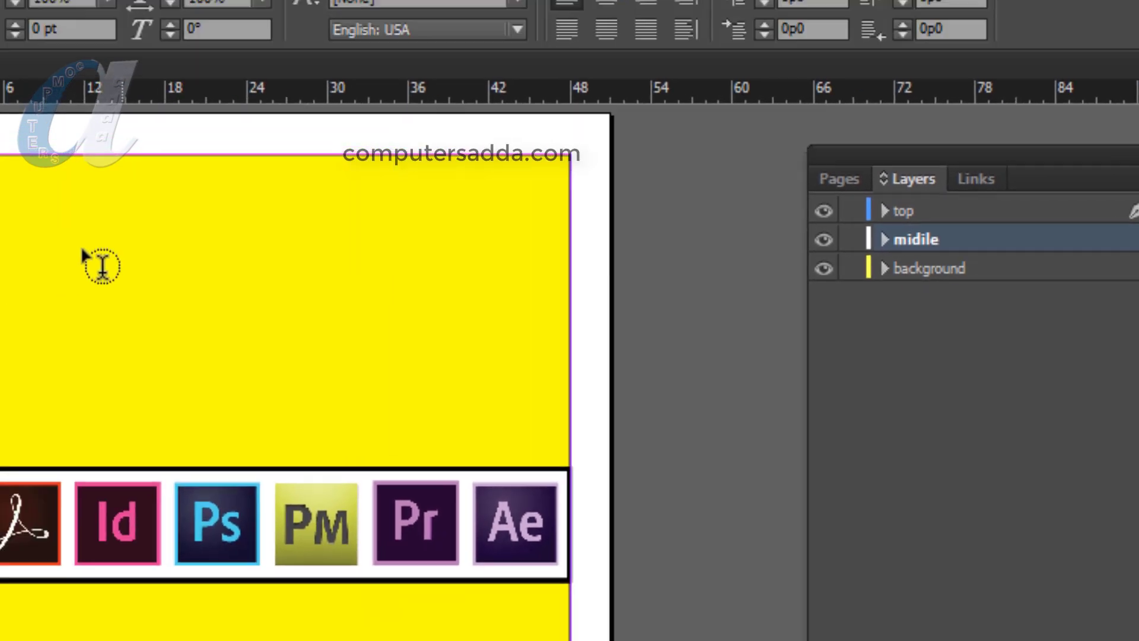
pyautogui.moveTo(649, 223); pyautogui.dragTo(981, 338)
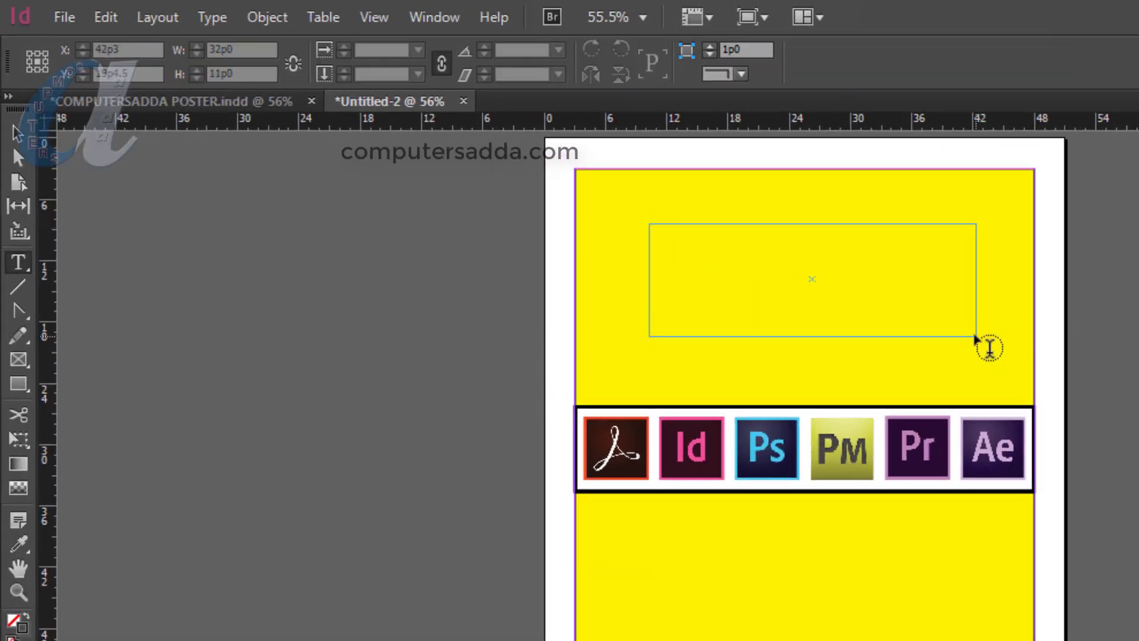
pyautogui.click(342, 49)
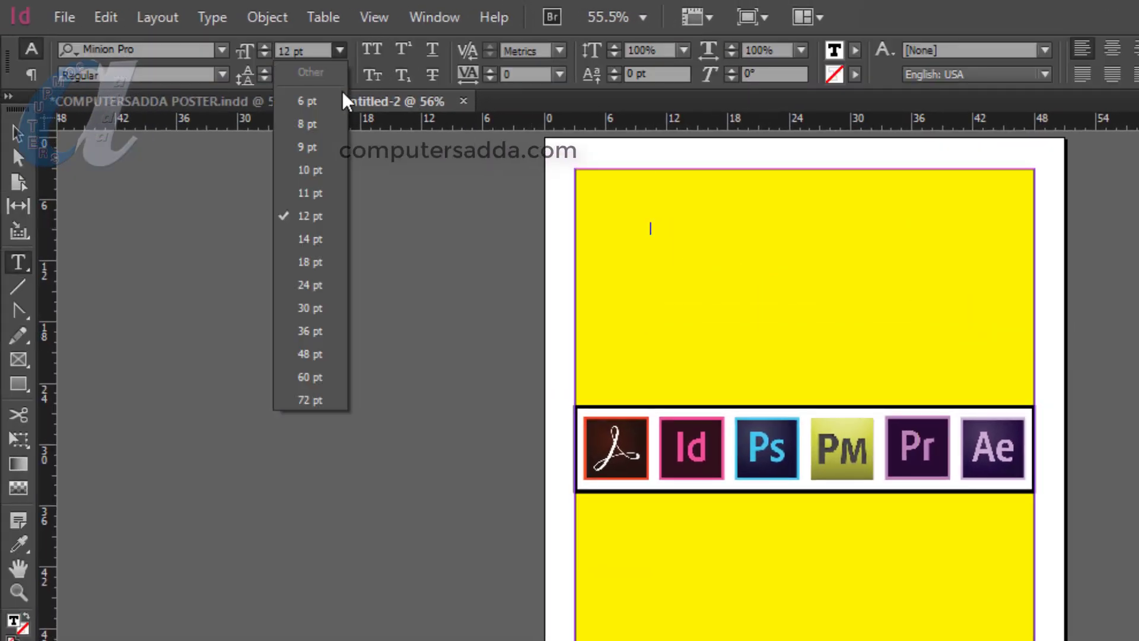
pyautogui.click(311, 355)
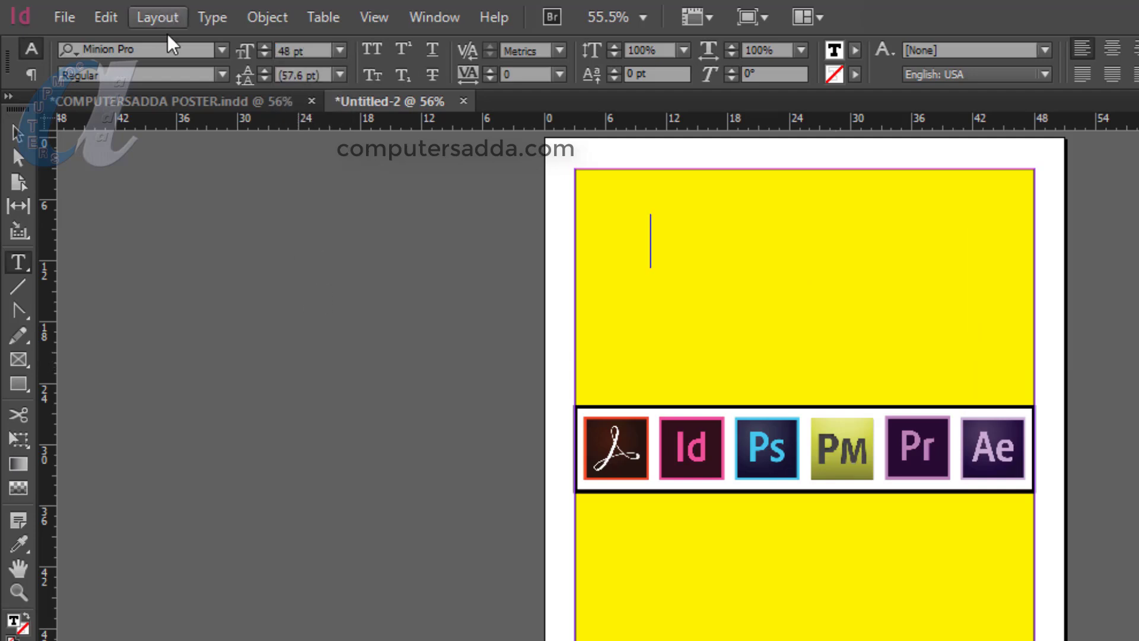
pyautogui.click(224, 50)
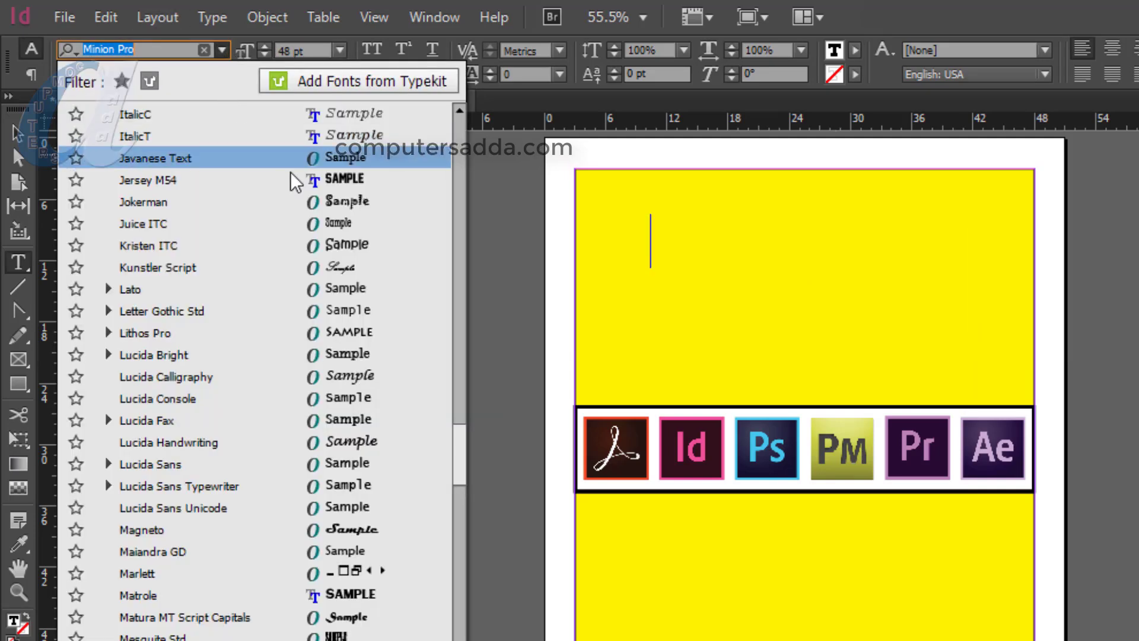
pyautogui.click(315, 179)
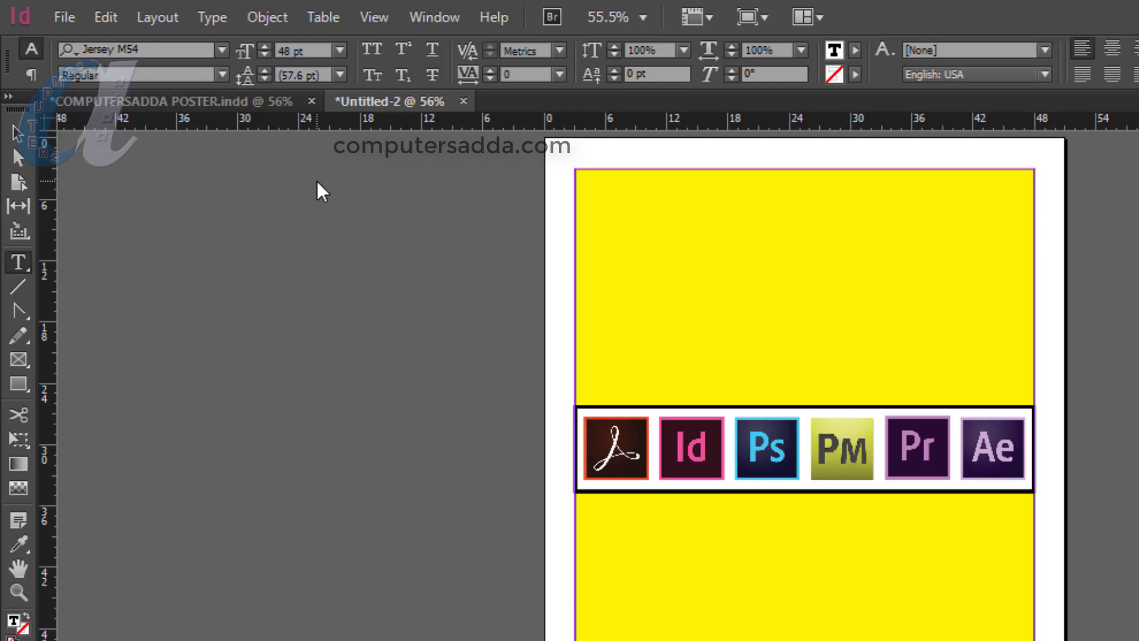
pyautogui.write('COM')
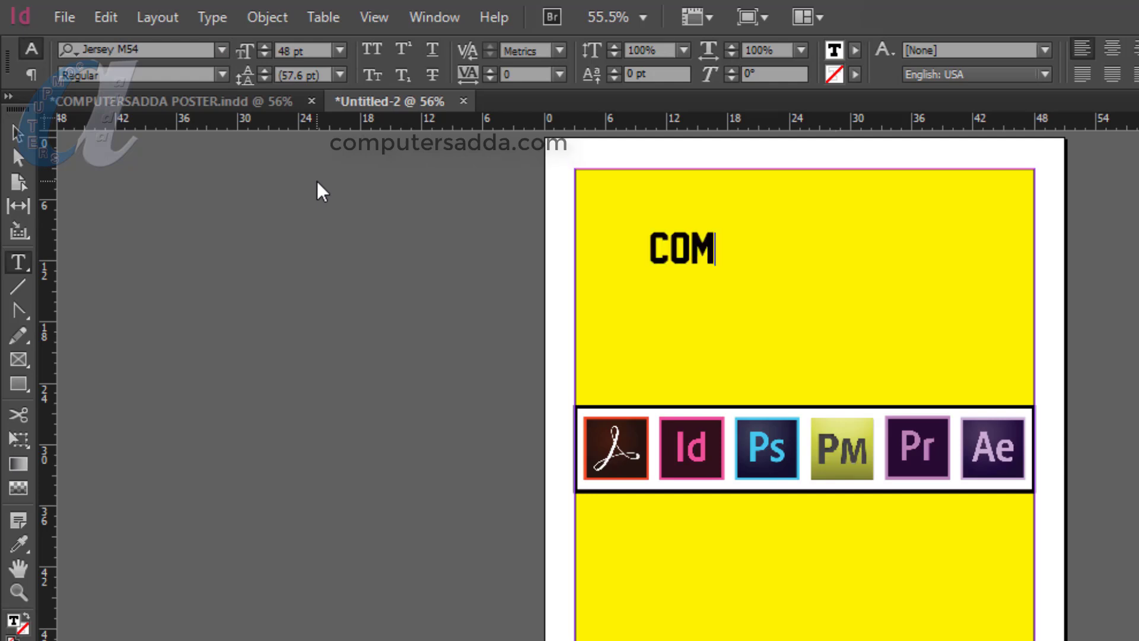
pyautogui.write('PUTERSADDA')
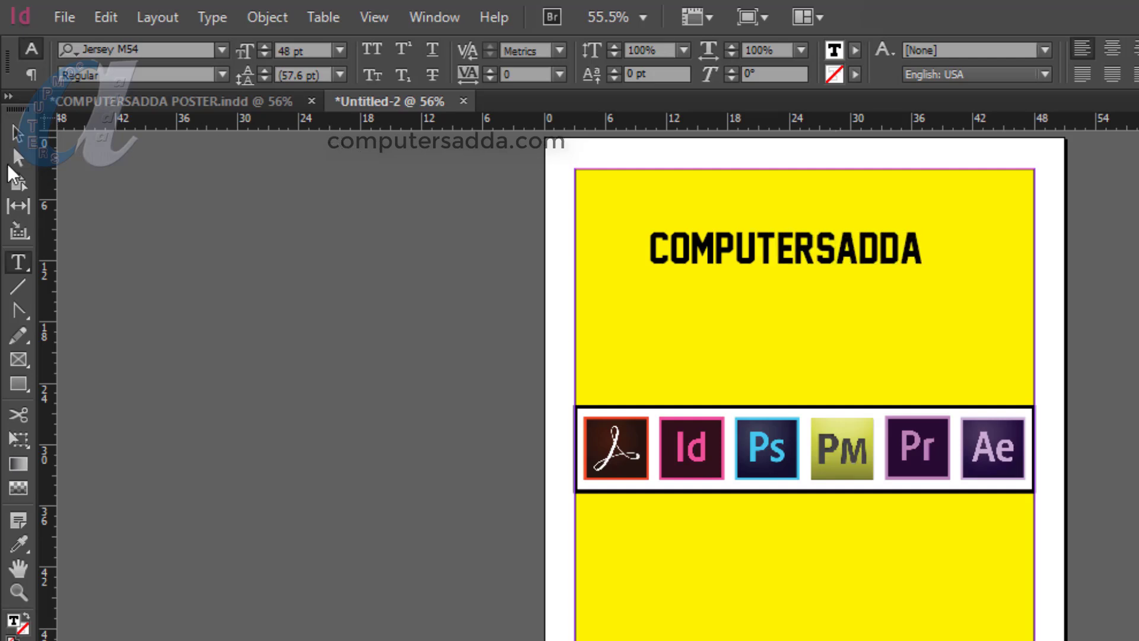
pyautogui.click(17, 132)
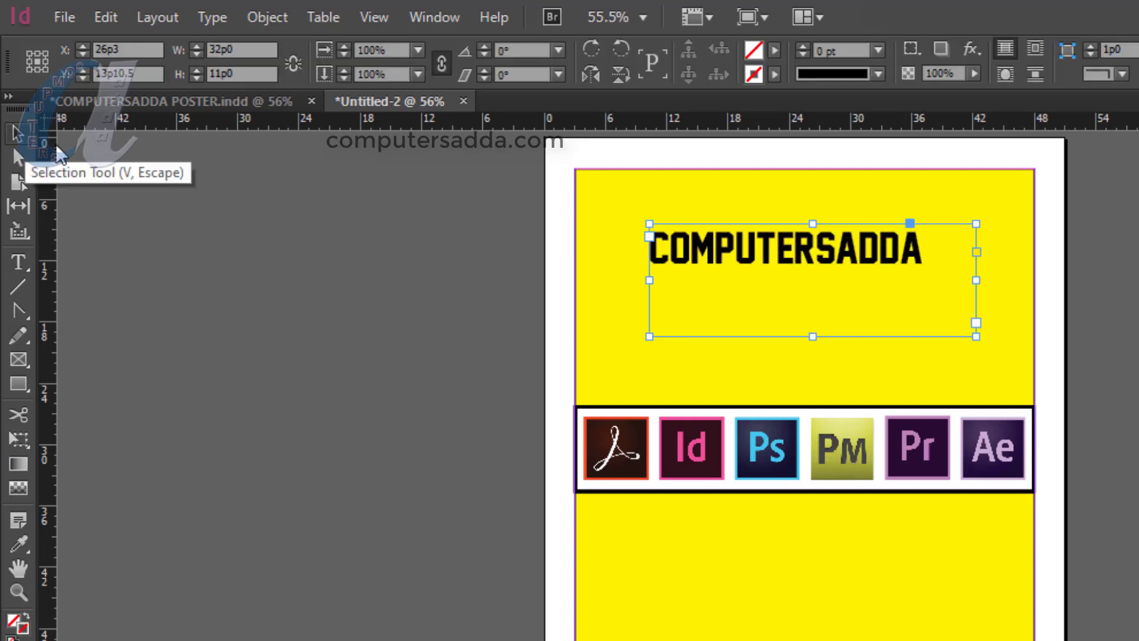
# - Duplicate the COMPUTERSADDA text frame directly below the original and replace its text with COMPUTER EDUCATION
pyautogui.moveTo(777, 264); pyautogui.dragTo(780, 322)
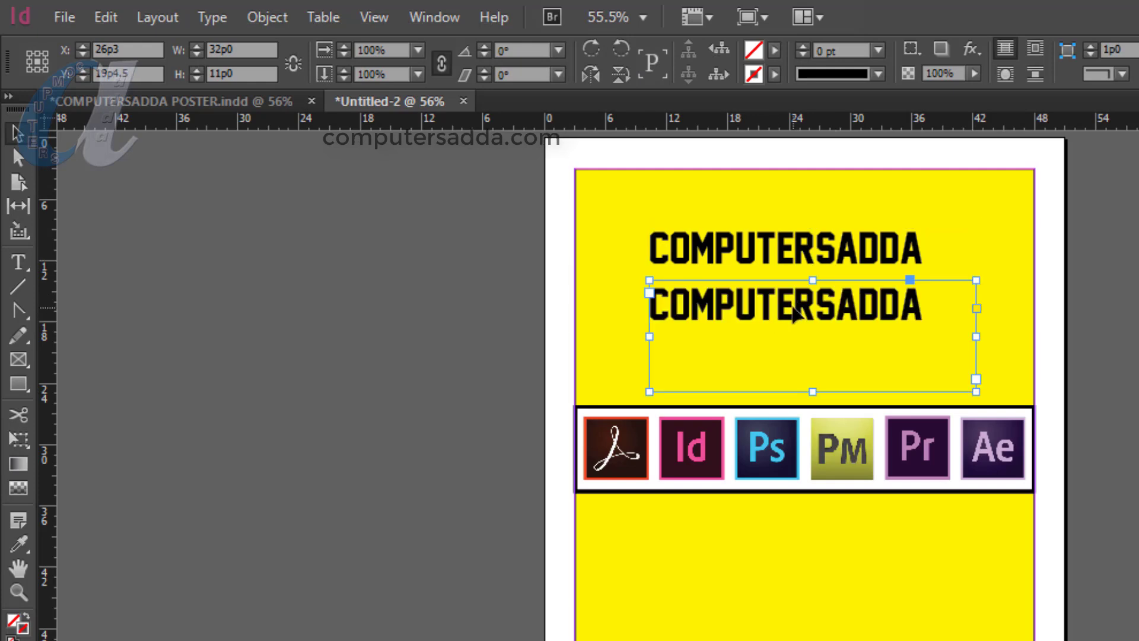
pyautogui.doubleClick(794, 312)
pyautogui.moveTo(922, 306); pyautogui.dragTo(586, 305)
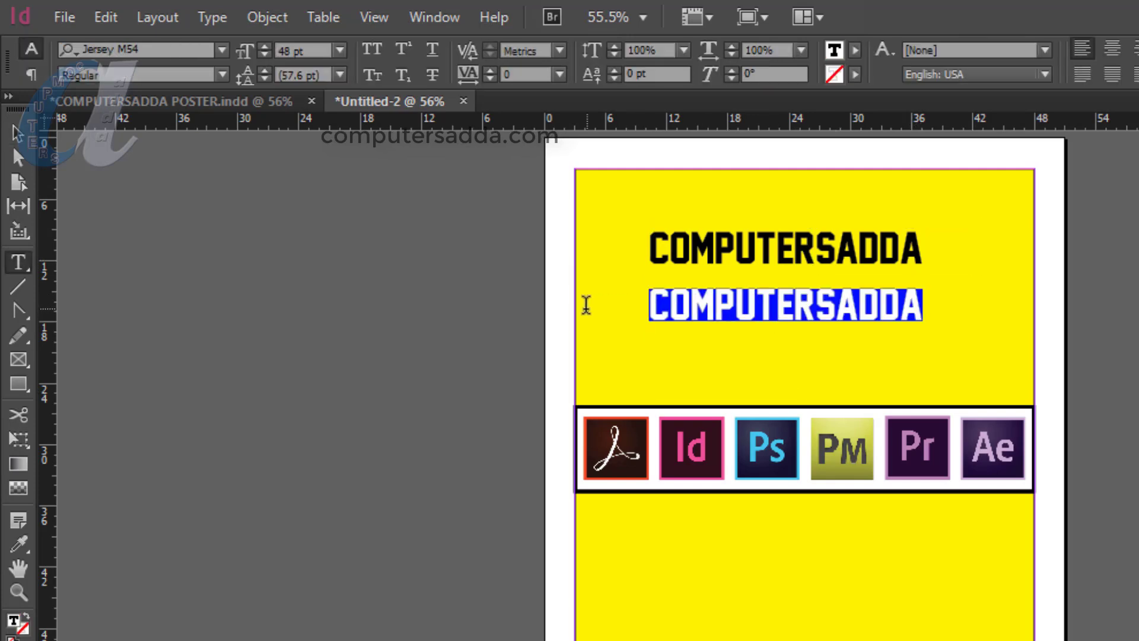
pyautogui.write('COM')
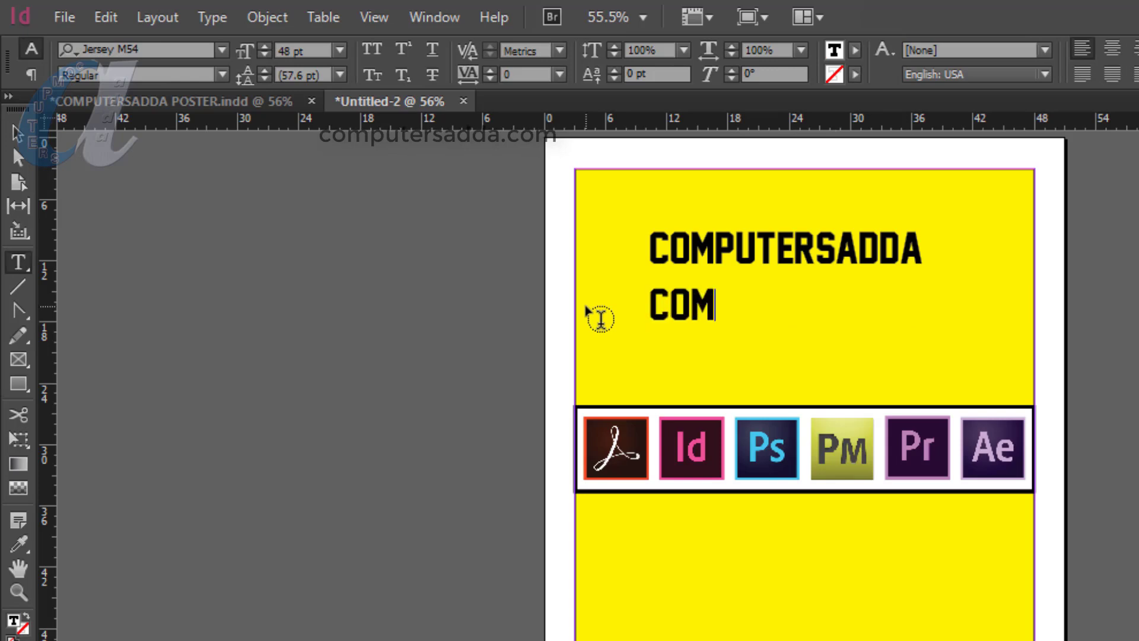
pyautogui.write('PUTER EDUCA TION')
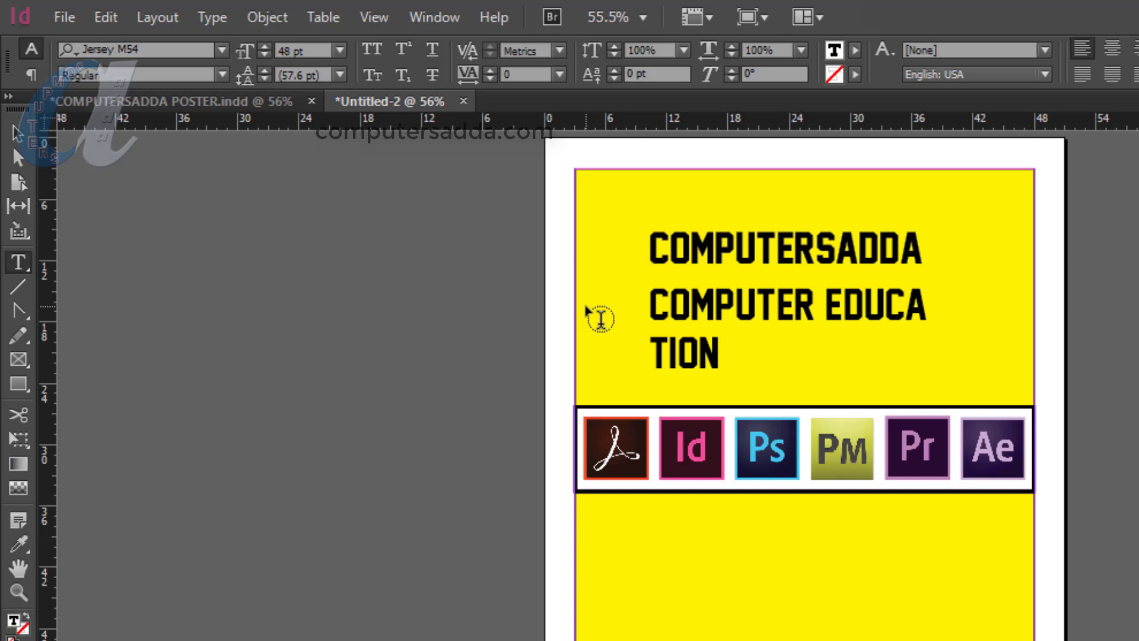
# - Set the COMPUTER EDUCATION text to 24 pt and center it closely beneath the COMPUTERSADDA heading
pyautogui.moveTo(722, 353); pyautogui.dragTo(625, 303)
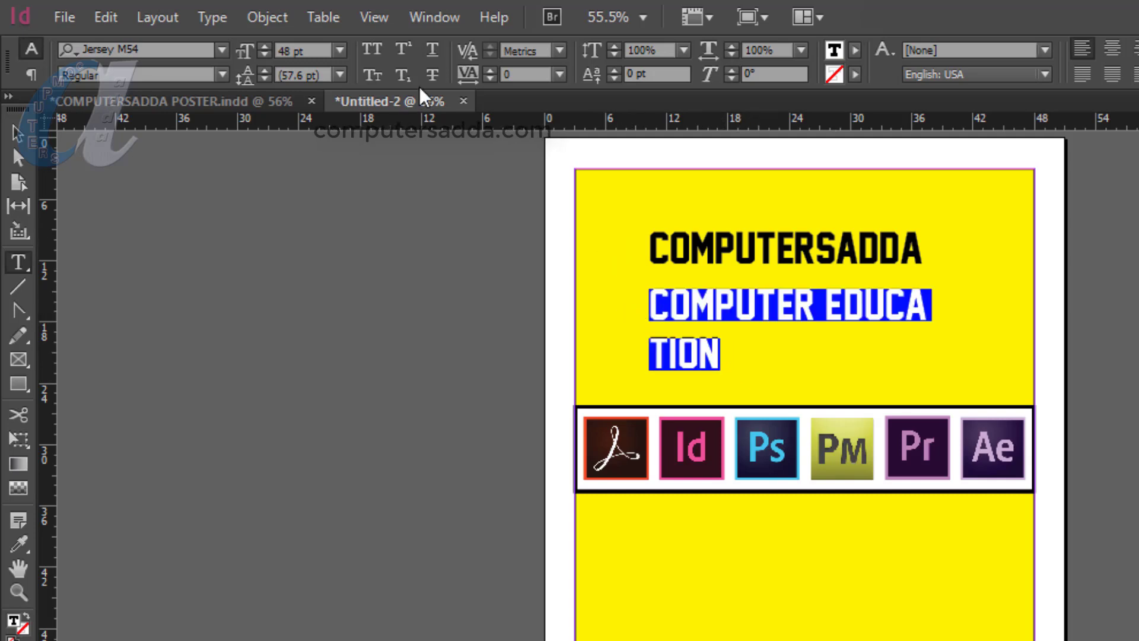
pyautogui.click(342, 51)
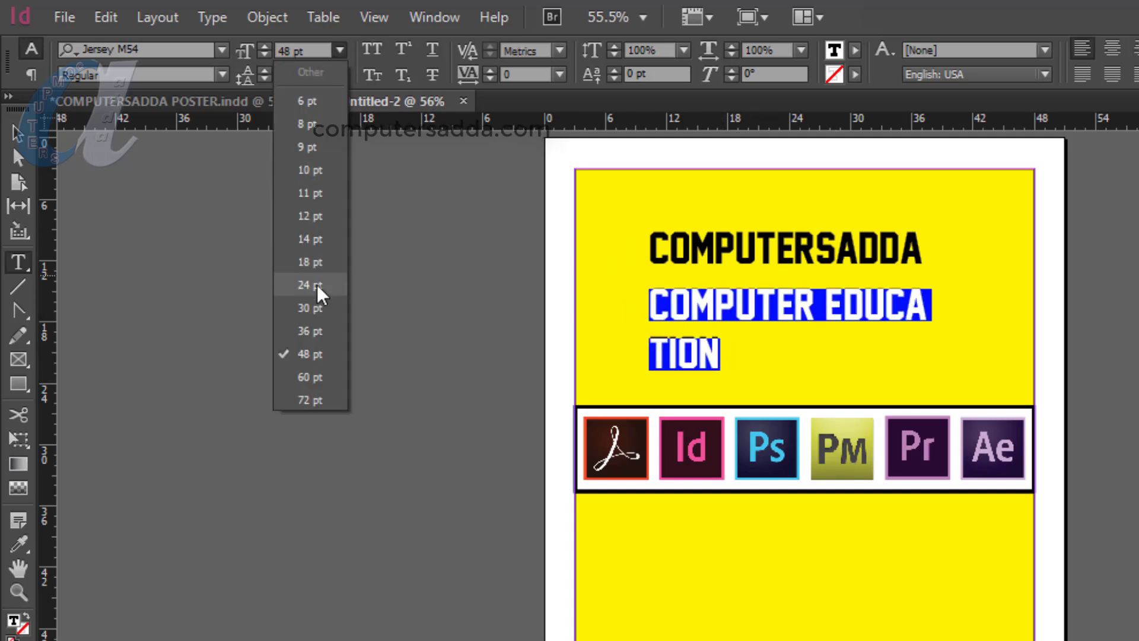
pyautogui.click(318, 290)
pyautogui.click(24, 138)
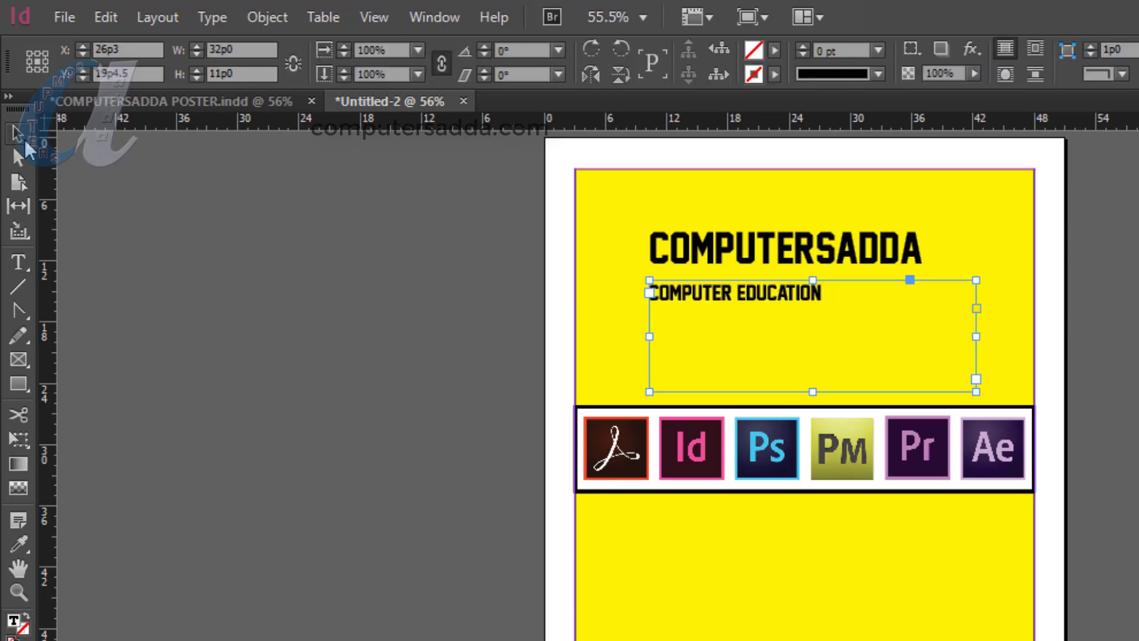
pyautogui.moveTo(726, 291); pyautogui.dragTo(781, 286)
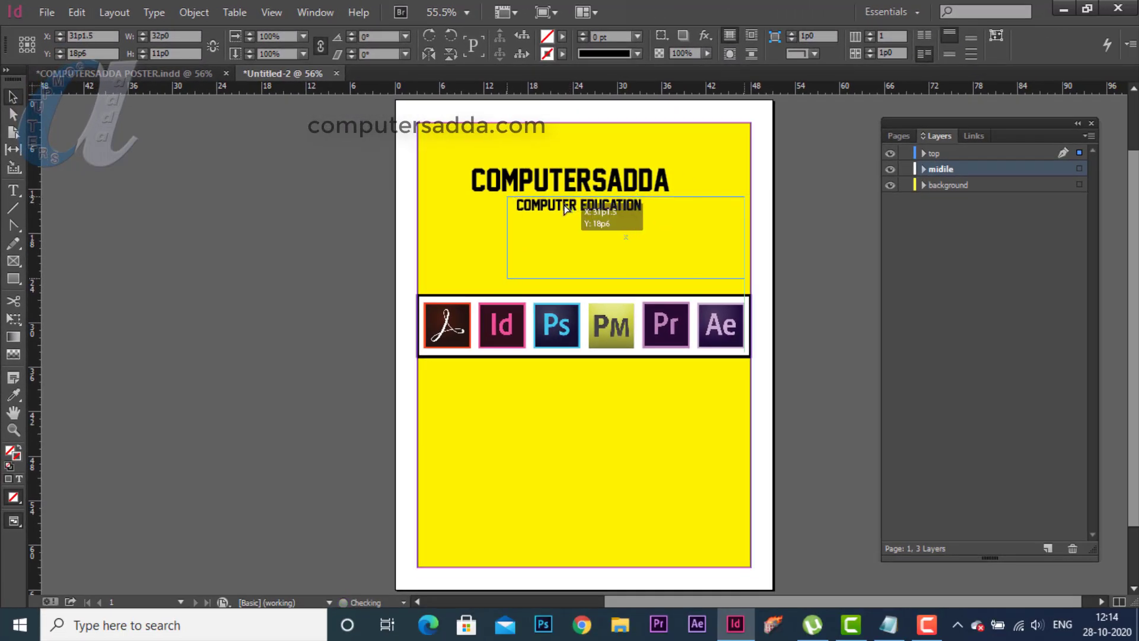
pyautogui.moveTo(565, 207); pyautogui.dragTo(566, 207)
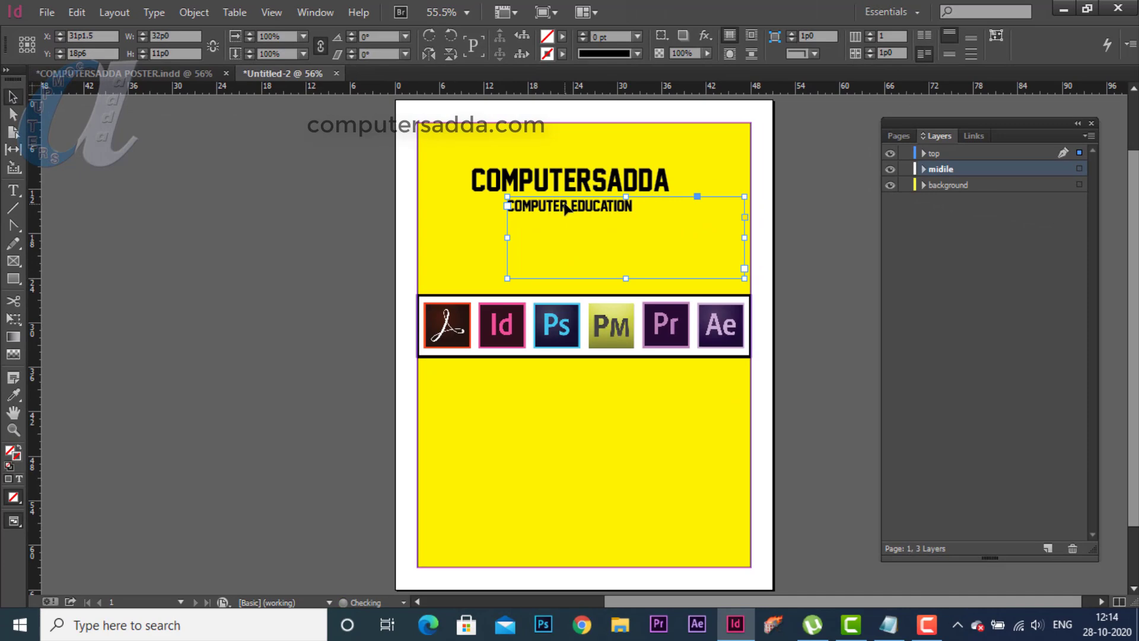
pyautogui.hotkey('ctrl', 'z')
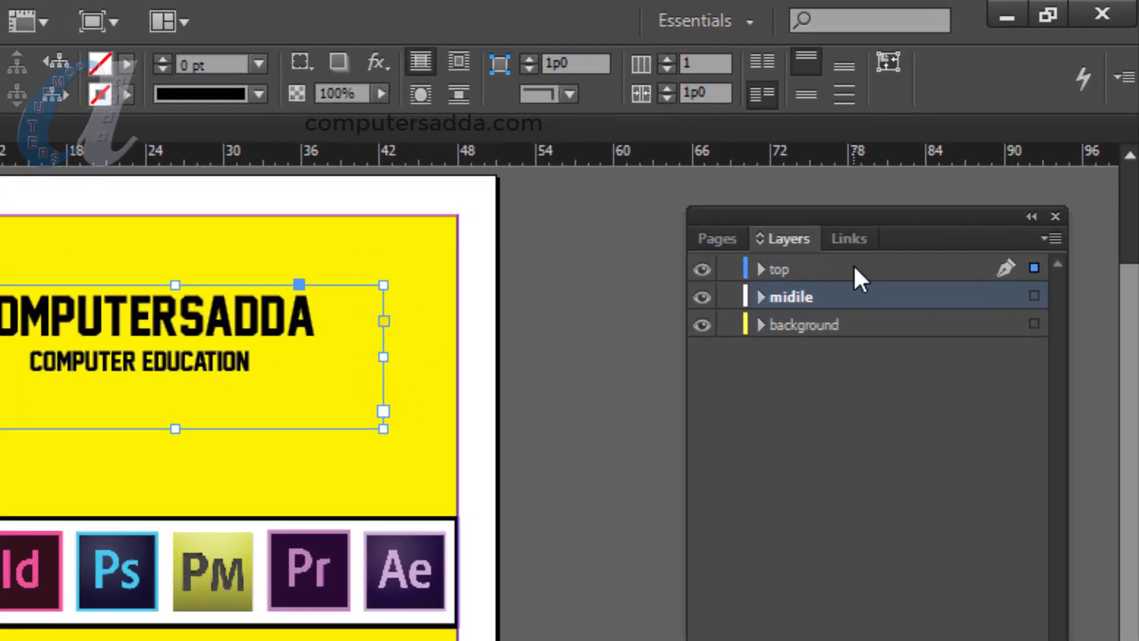
# - Select the top layer and review the text objects it contains, and hide and show the layer again
pyautogui.click(813, 238)
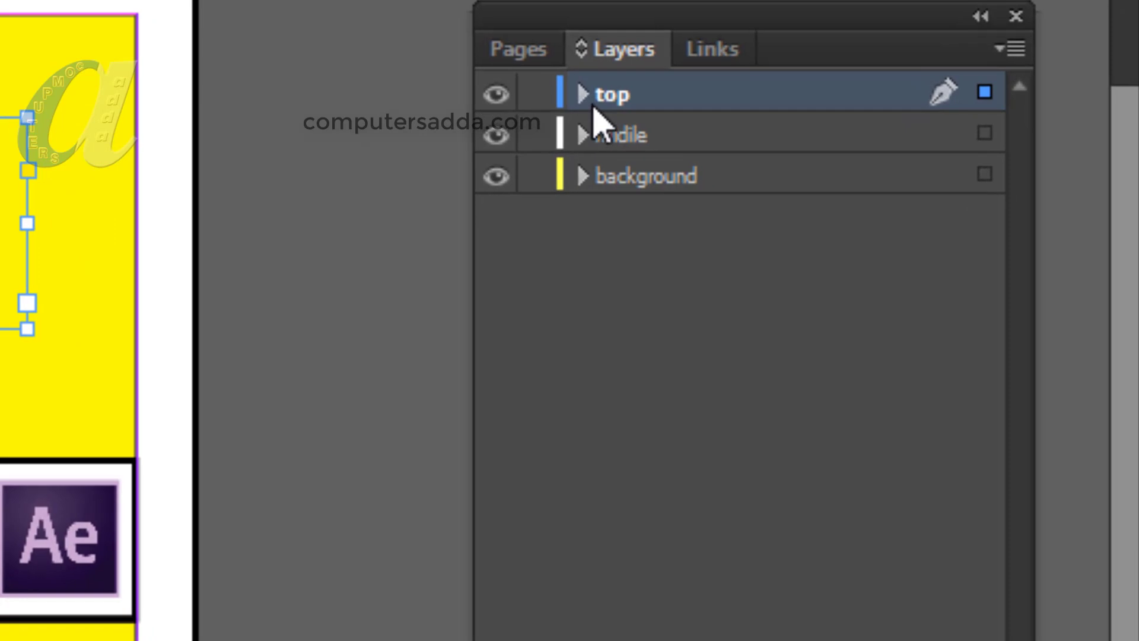
pyautogui.click(642, 153)
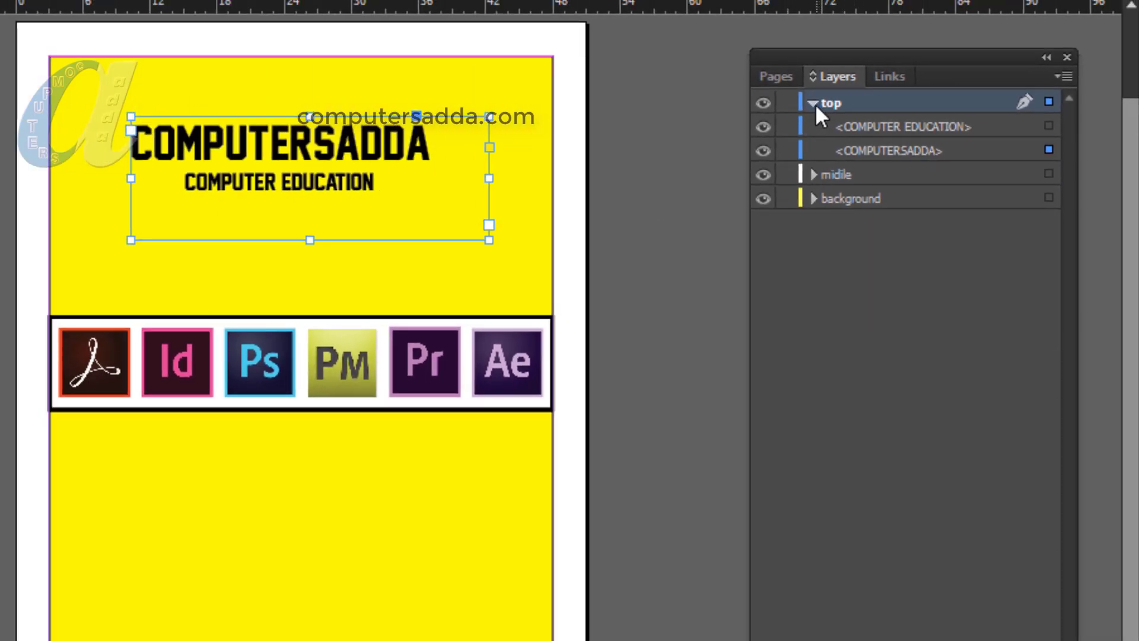
pyautogui.click(813, 103)
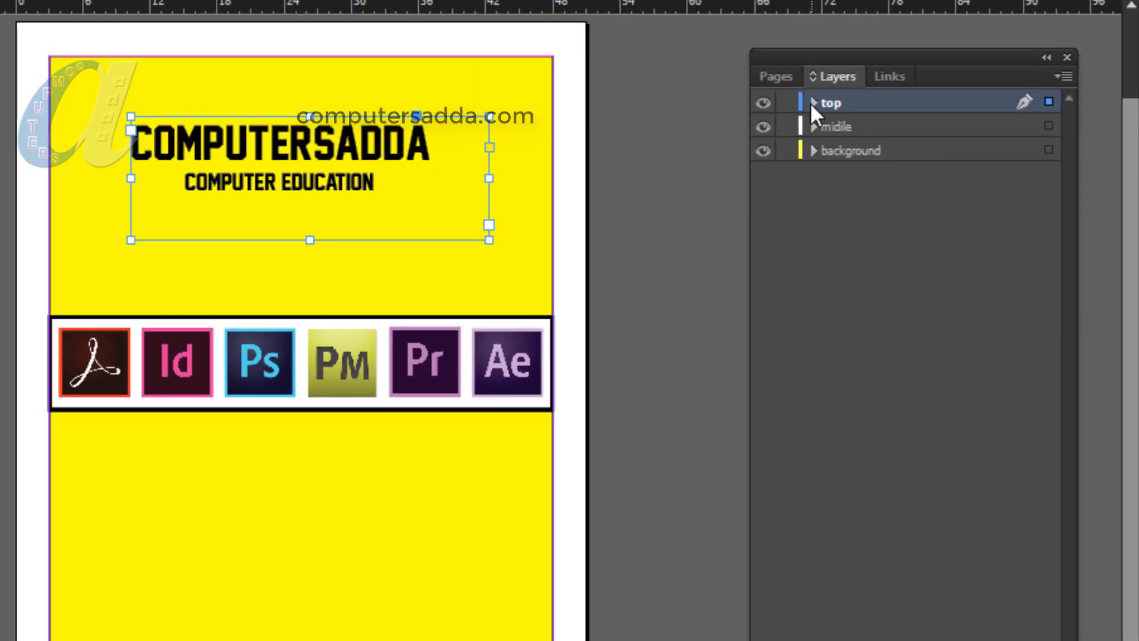
pyautogui.click(764, 104)
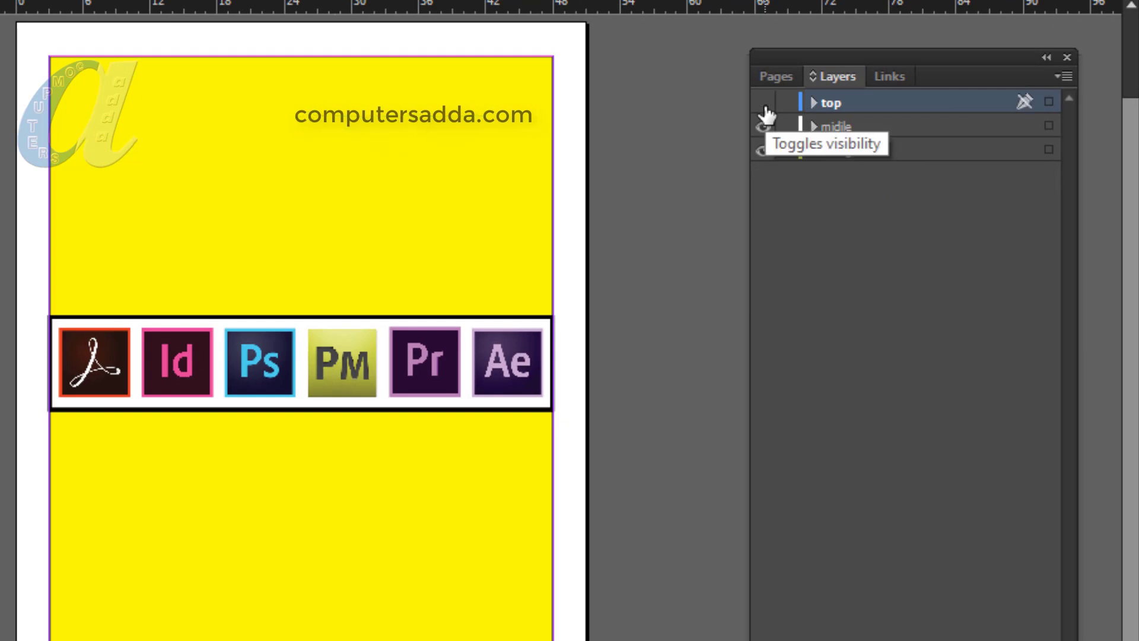
pyautogui.click(764, 105)
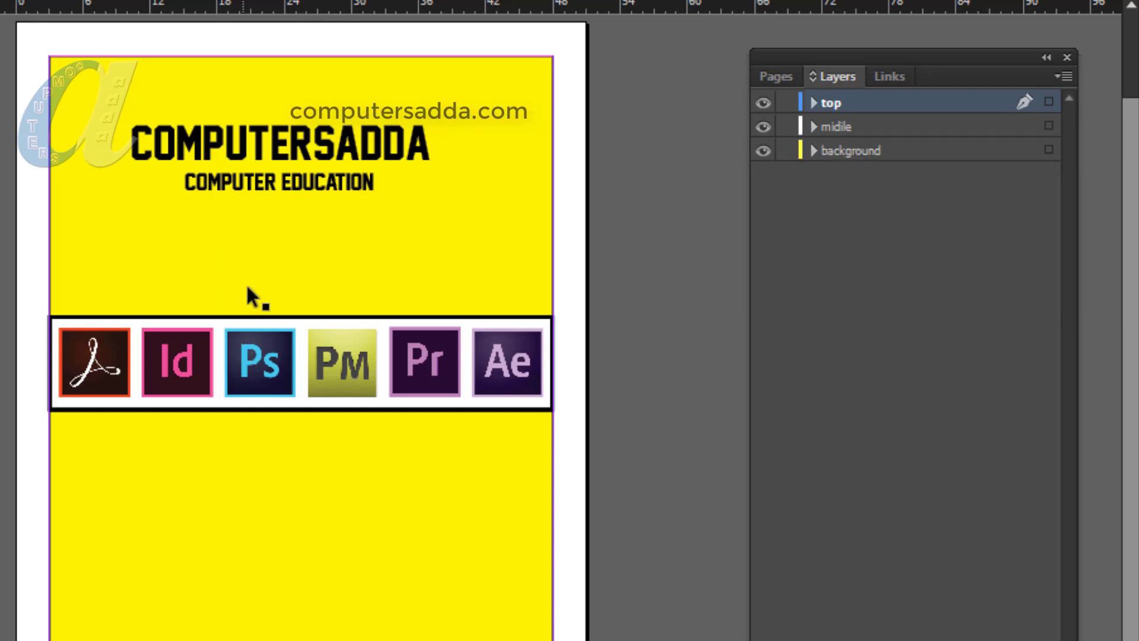
# - Try moving the yellow background rectangle sideways partly off the page, and undo the move
pyautogui.click(264, 231)
pyautogui.moveTo(80, 251); pyautogui.dragTo(113, 257)
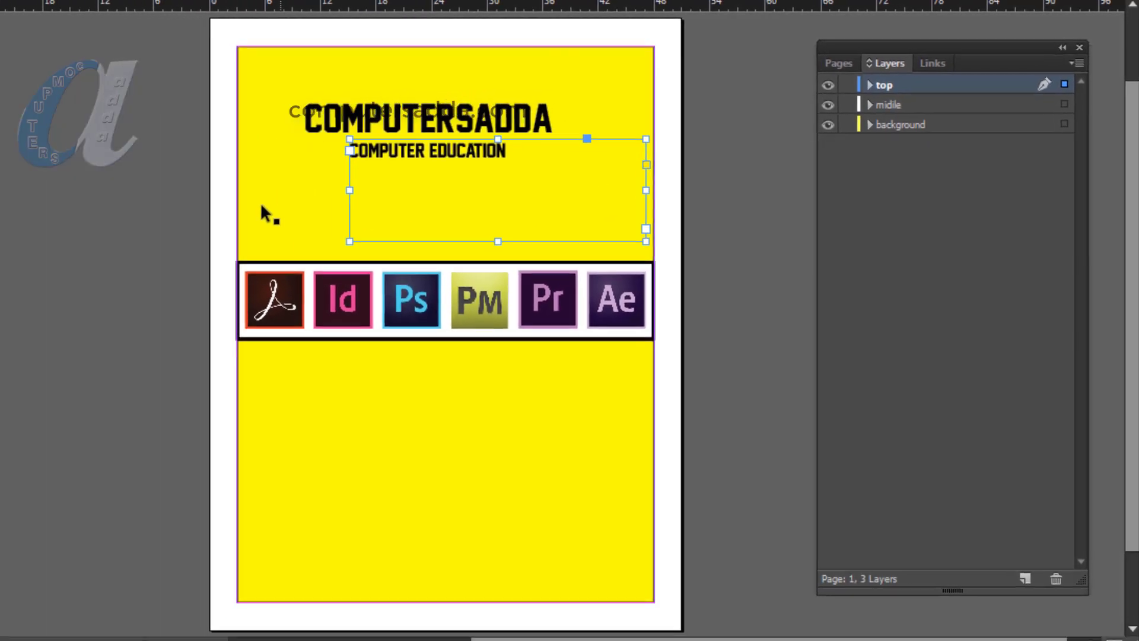
pyautogui.moveTo(331, 209); pyautogui.dragTo(130, 222)
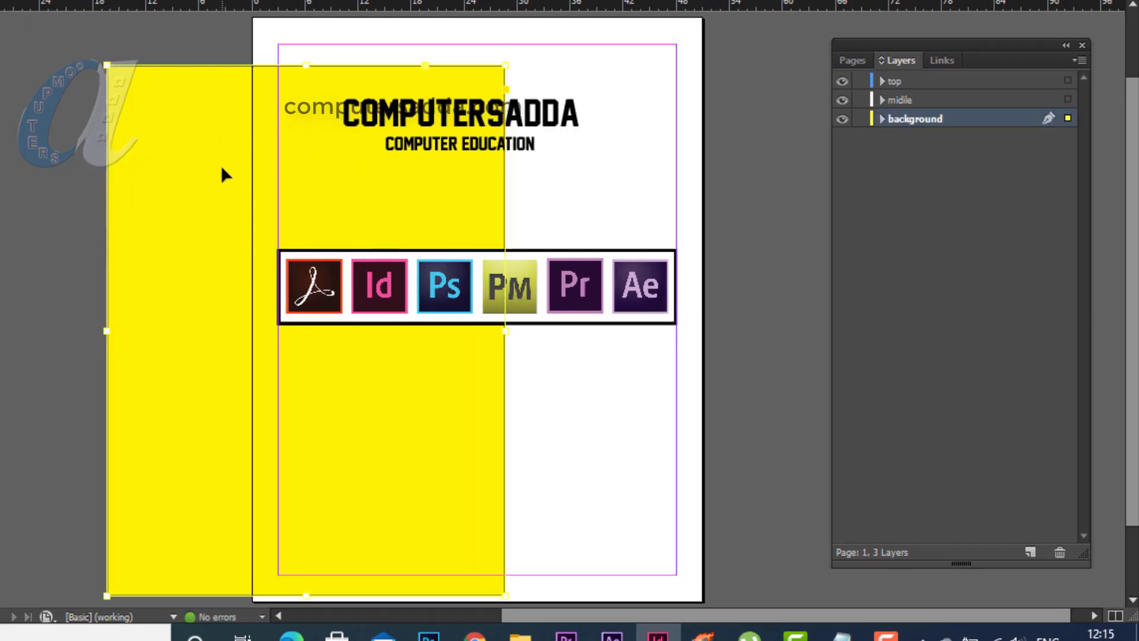
pyautogui.hotkey('ctrl', 'z')
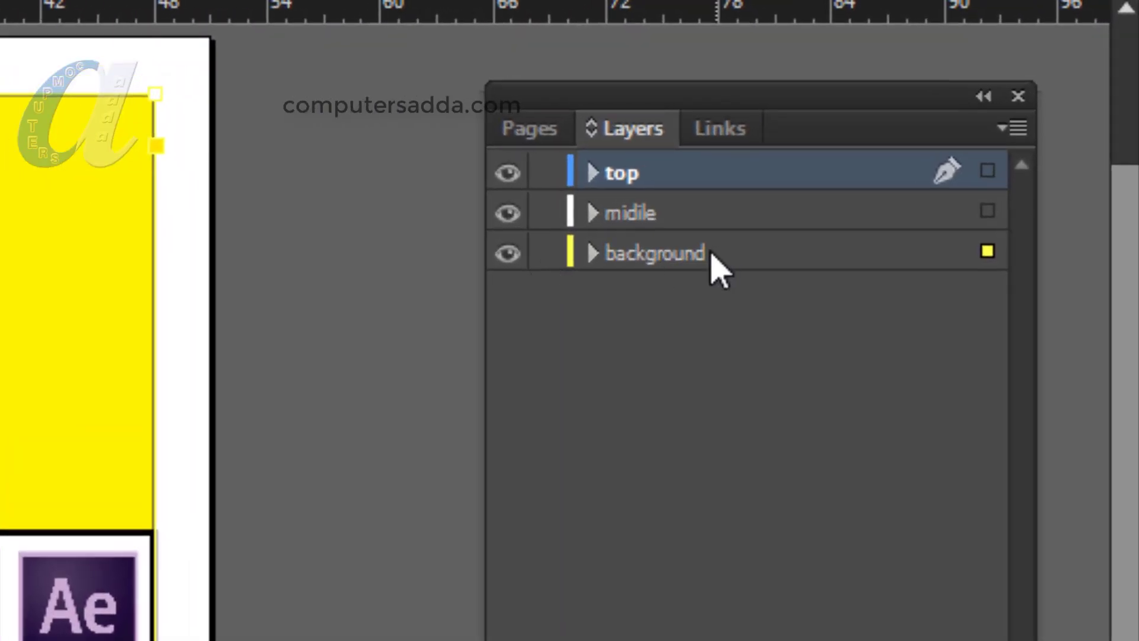
# - Lock the background layer and test the lock by trying to move the yellow rectangle
pyautogui.click(547, 255)
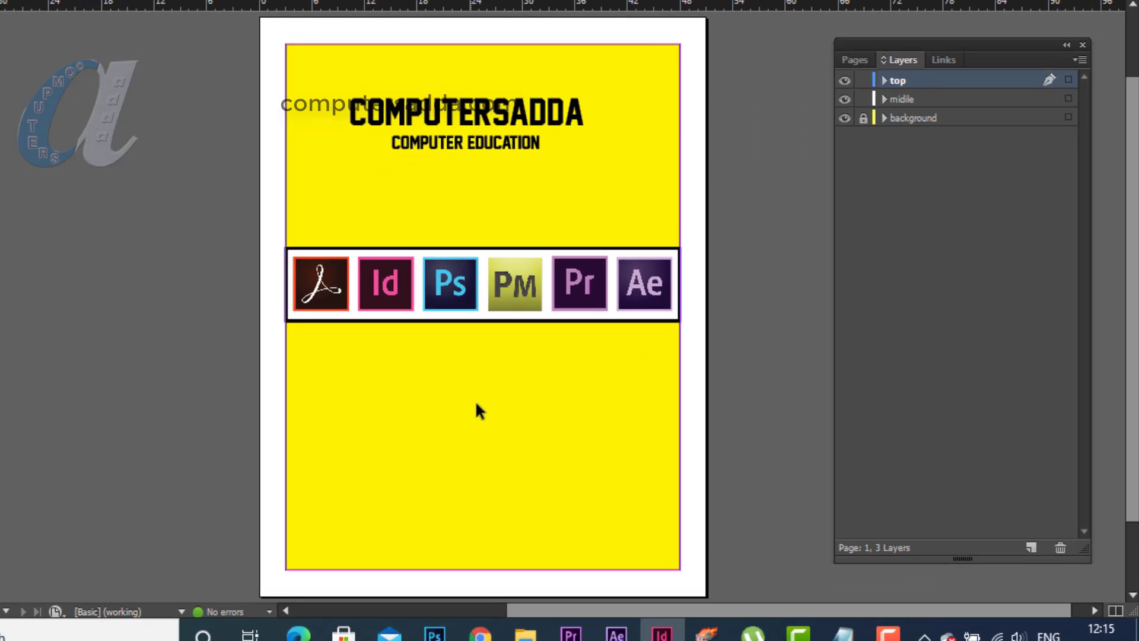
pyautogui.moveTo(494, 399); pyautogui.dragTo(301, 405)
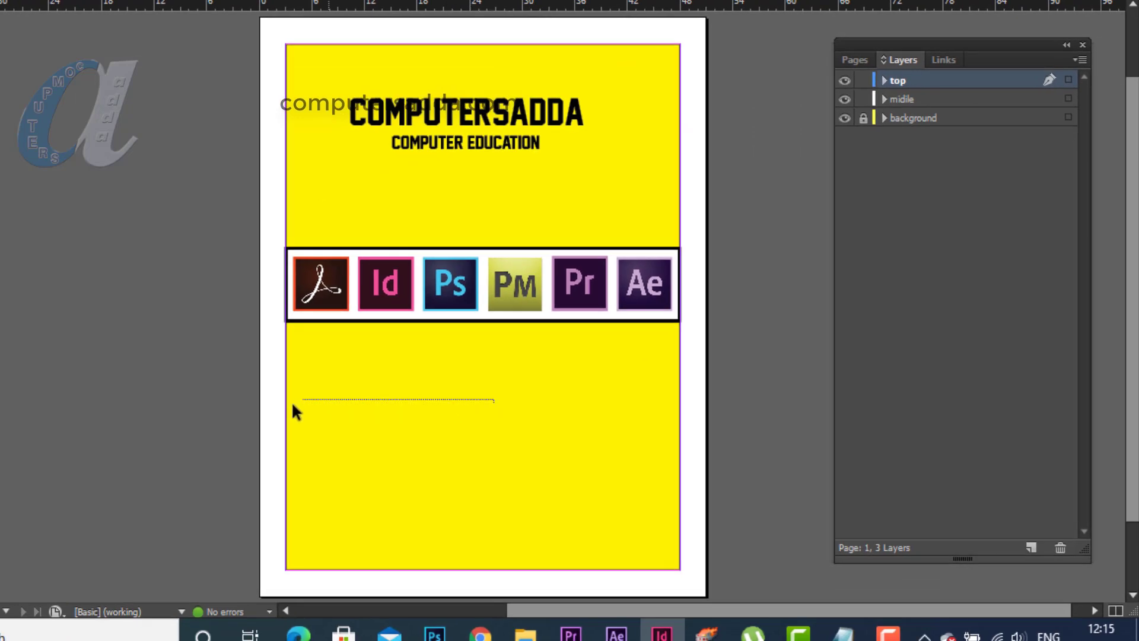
pyautogui.moveTo(479, 428); pyautogui.dragTo(419, 458)
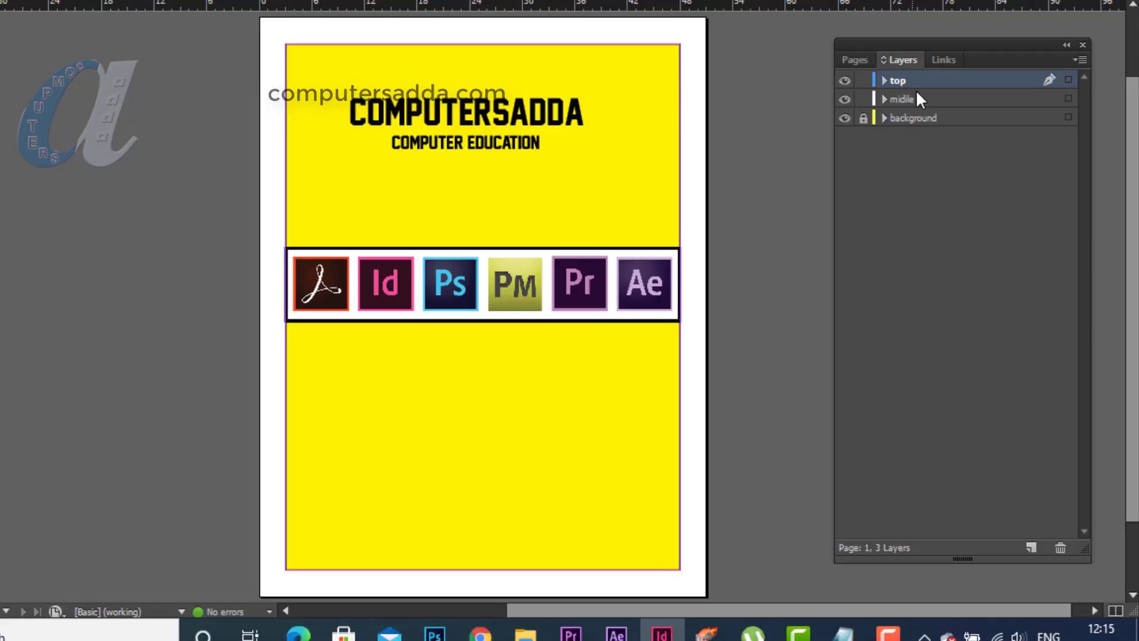
# - Review the layer commands offered for the top layer without applying any of them
pyautogui.rightClick(915, 80)
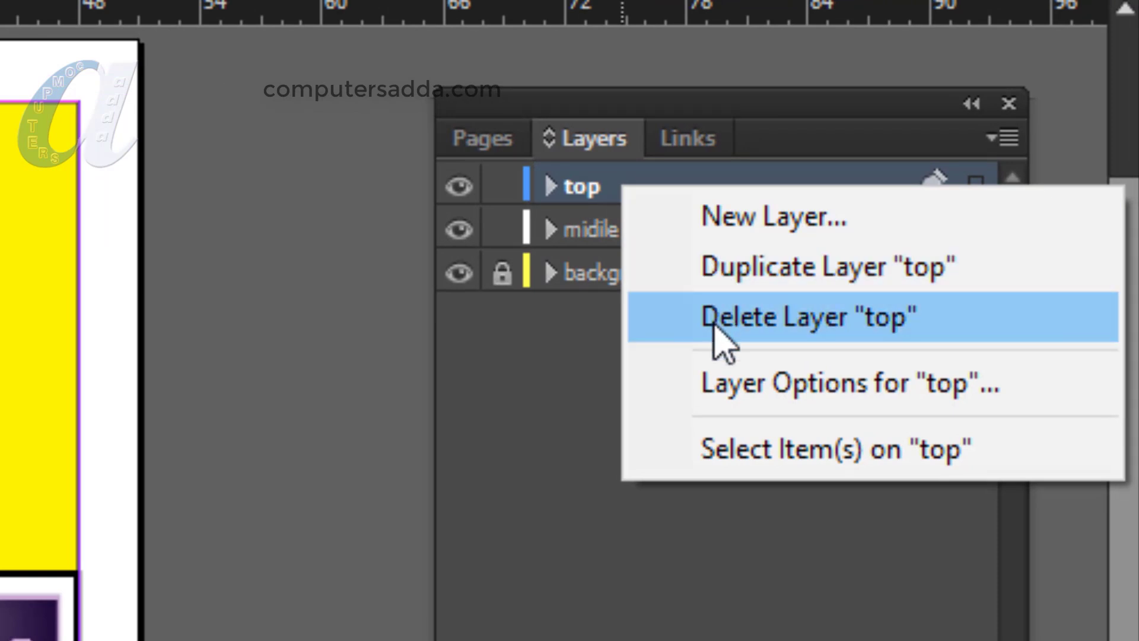
pyautogui.click(551, 188)
pyautogui.click(551, 188)
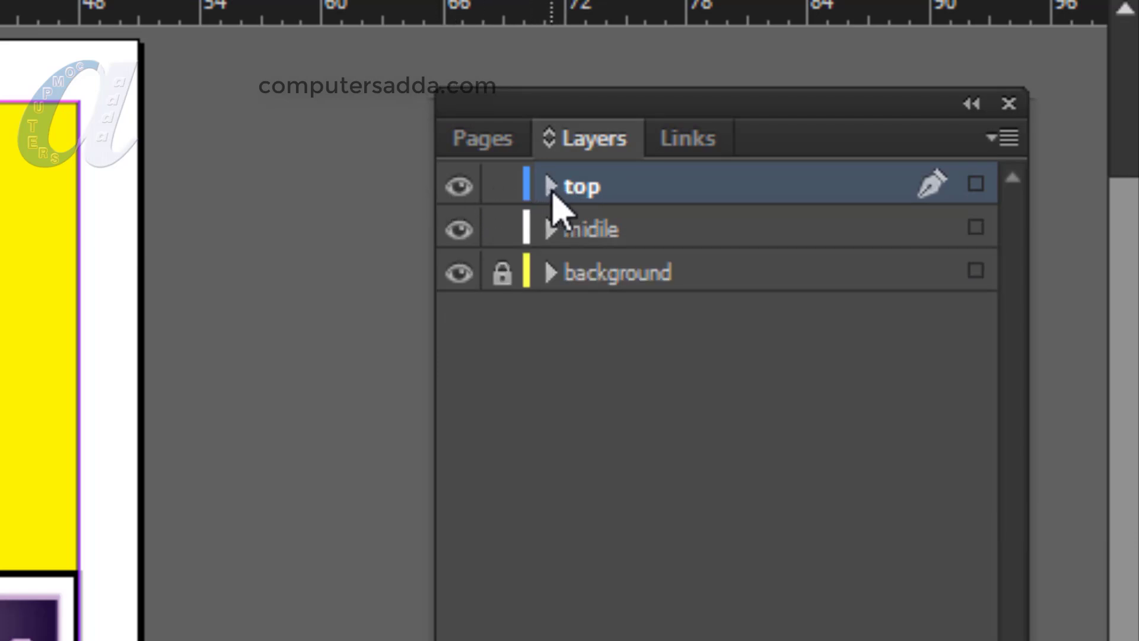
# - Expand the top layer, then lock and unlock the COMPUTERSADDA text and hide and show each of its two text objects
pyautogui.click(552, 187)
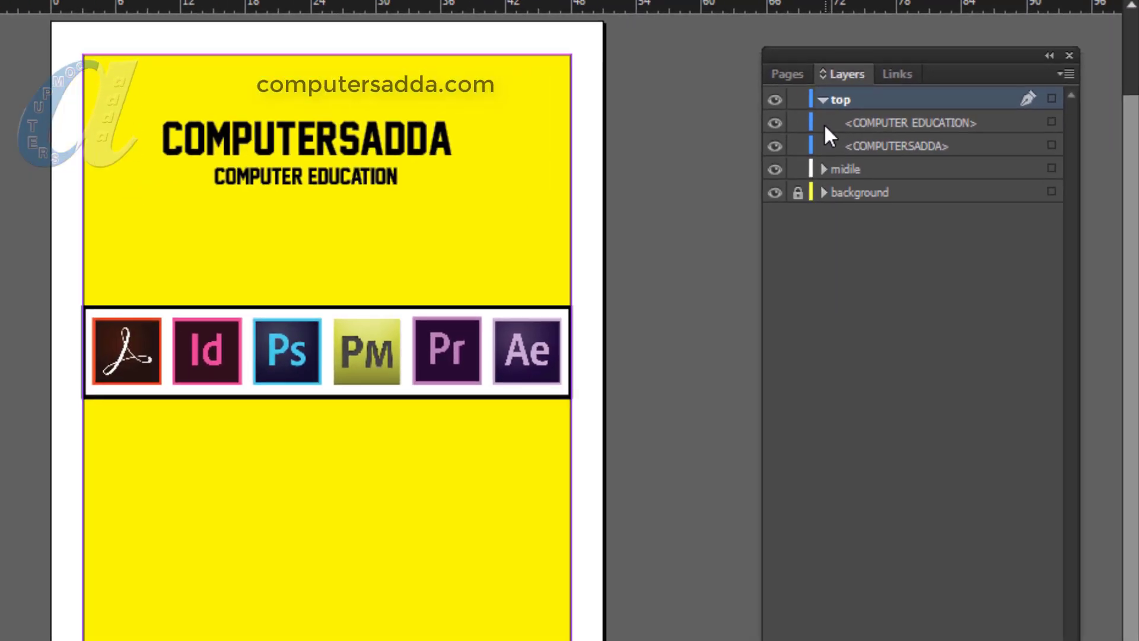
pyautogui.click(798, 146)
pyautogui.click(796, 147)
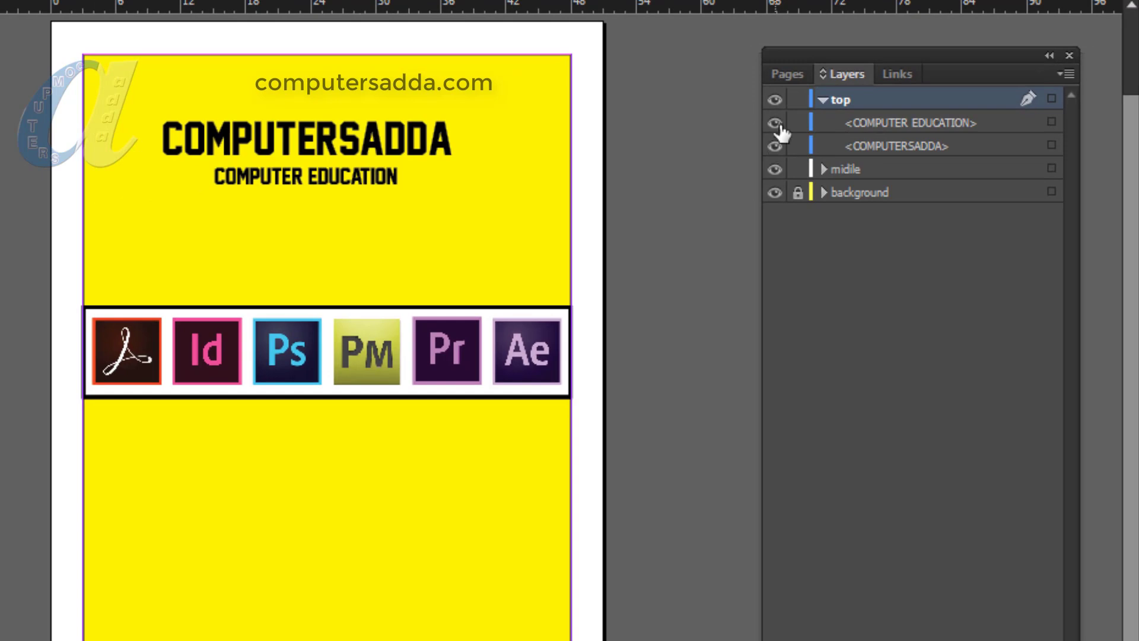
pyautogui.click(775, 124)
pyautogui.click(775, 126)
pyautogui.click(775, 146)
pyautogui.click(775, 140)
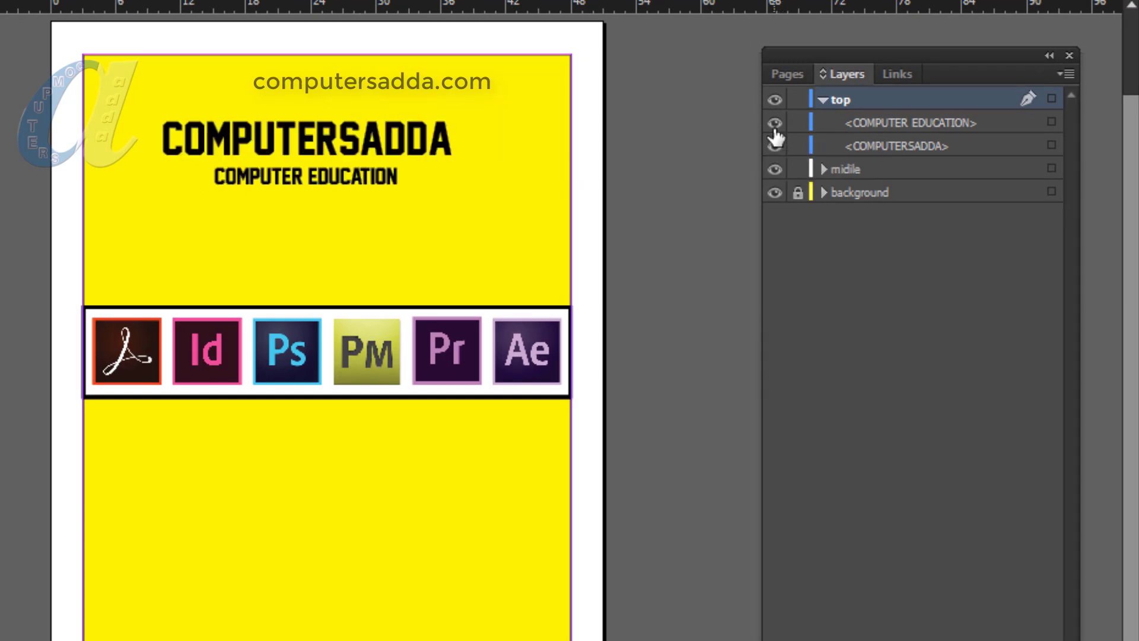
# - Select the COMPUTERSADDA entry in the top layer and expand the midile layer to review the objects it contains
pyautogui.click(822, 99)
pyautogui.click(823, 99)
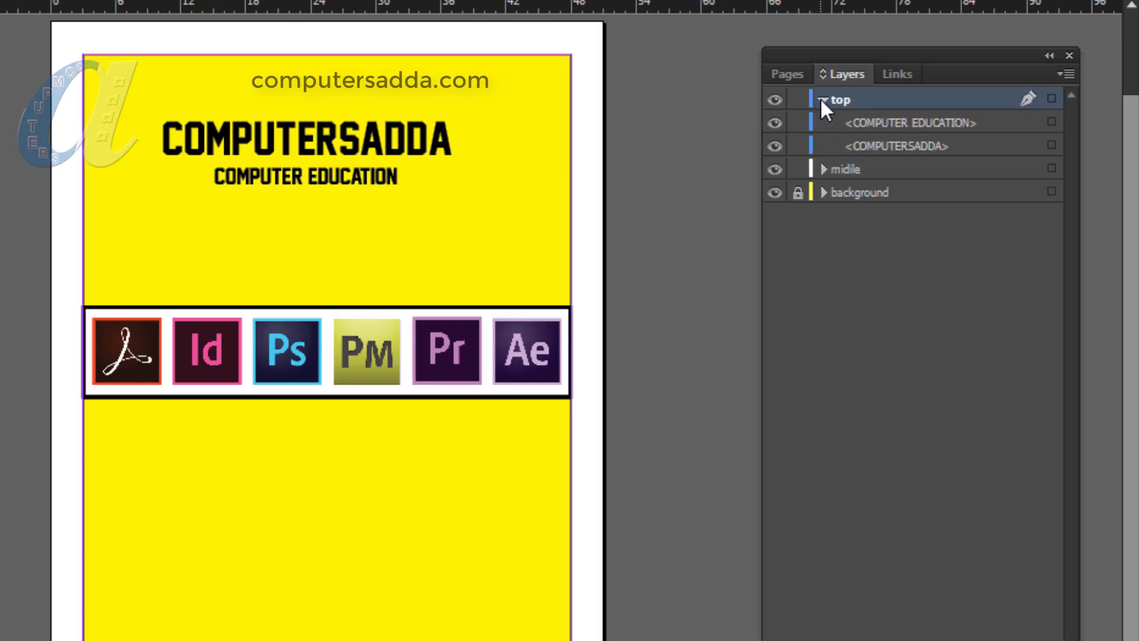
pyautogui.click(910, 152)
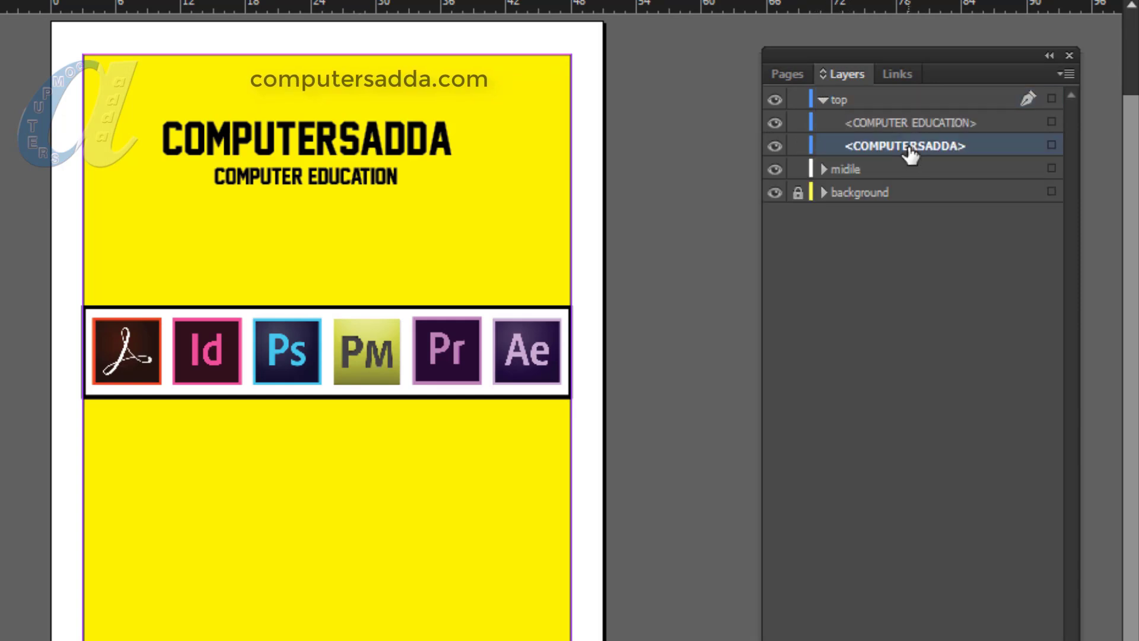
pyautogui.click(823, 169)
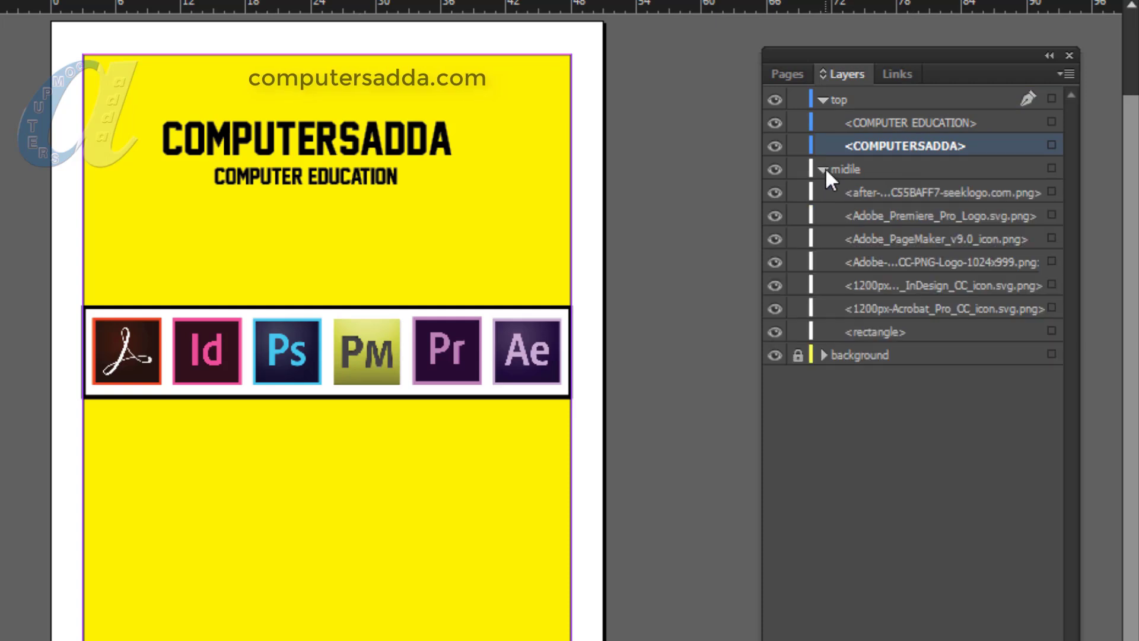
pyautogui.click(824, 170)
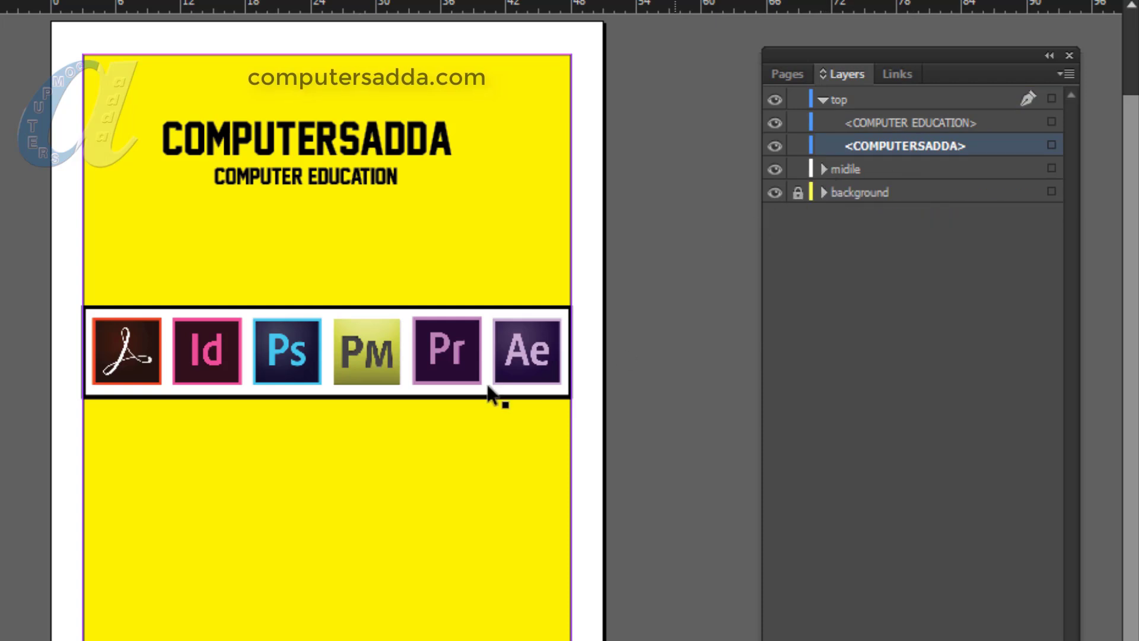
pyautogui.click(824, 169)
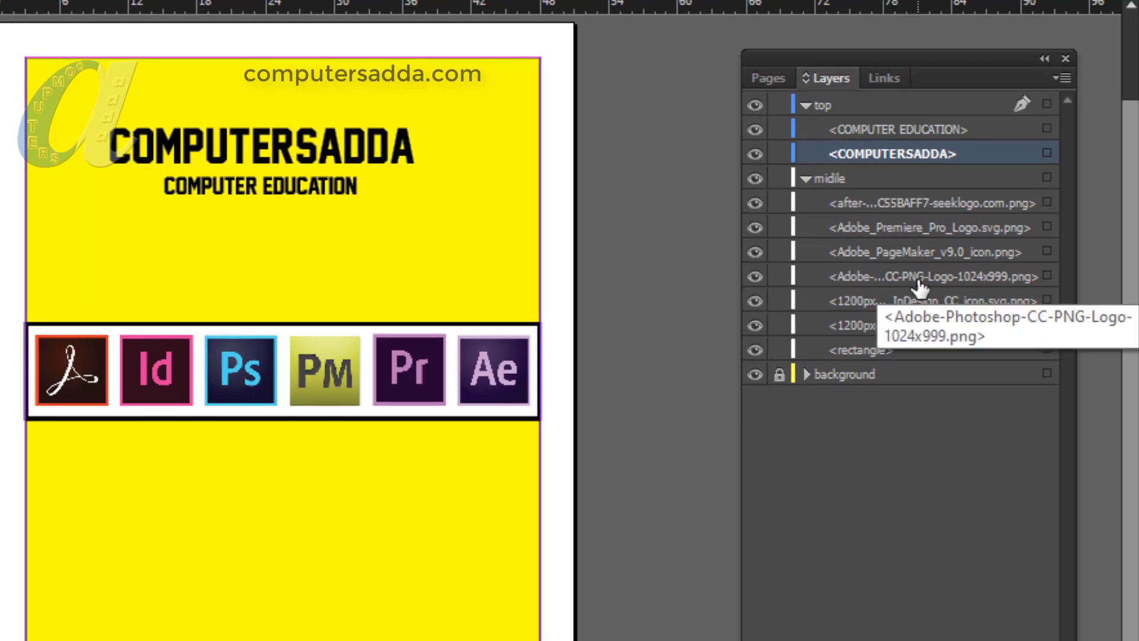
# - Hide the Photoshop logo in the midile layer and show it again
pyautogui.click(756, 277)
pyautogui.click(756, 277)
pyautogui.click(796, 277)
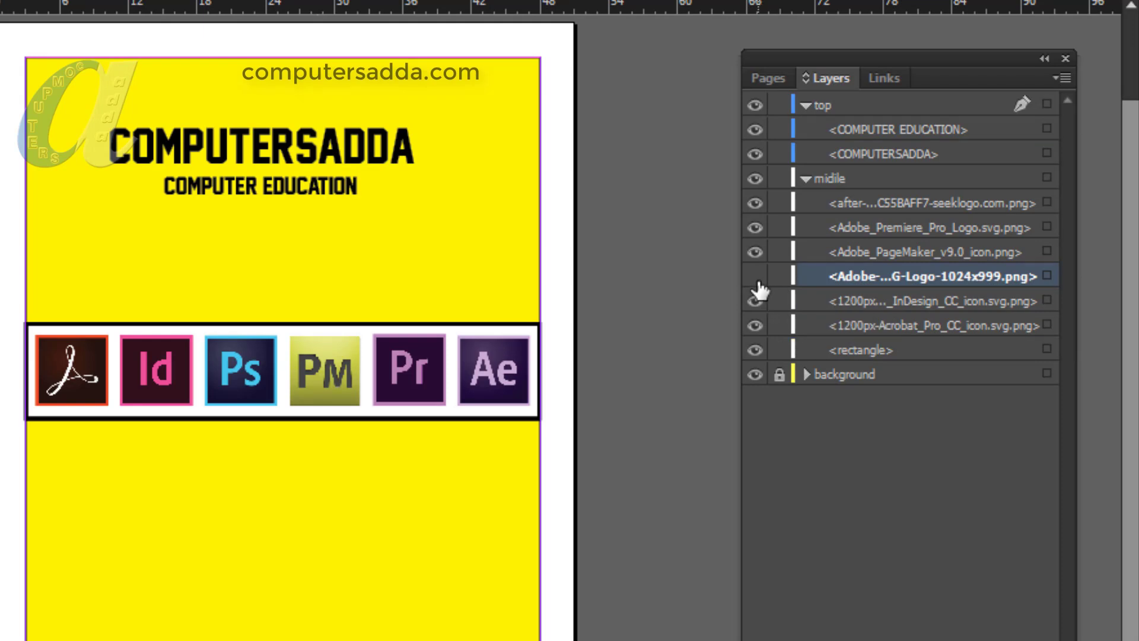
pyautogui.click(757, 278)
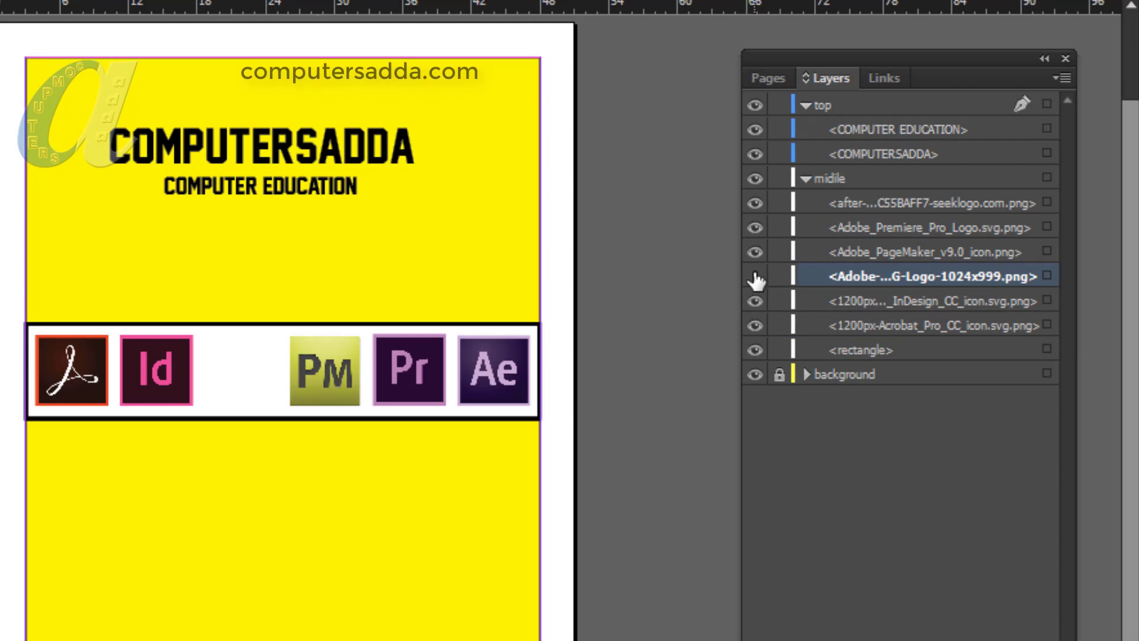
pyautogui.click(757, 279)
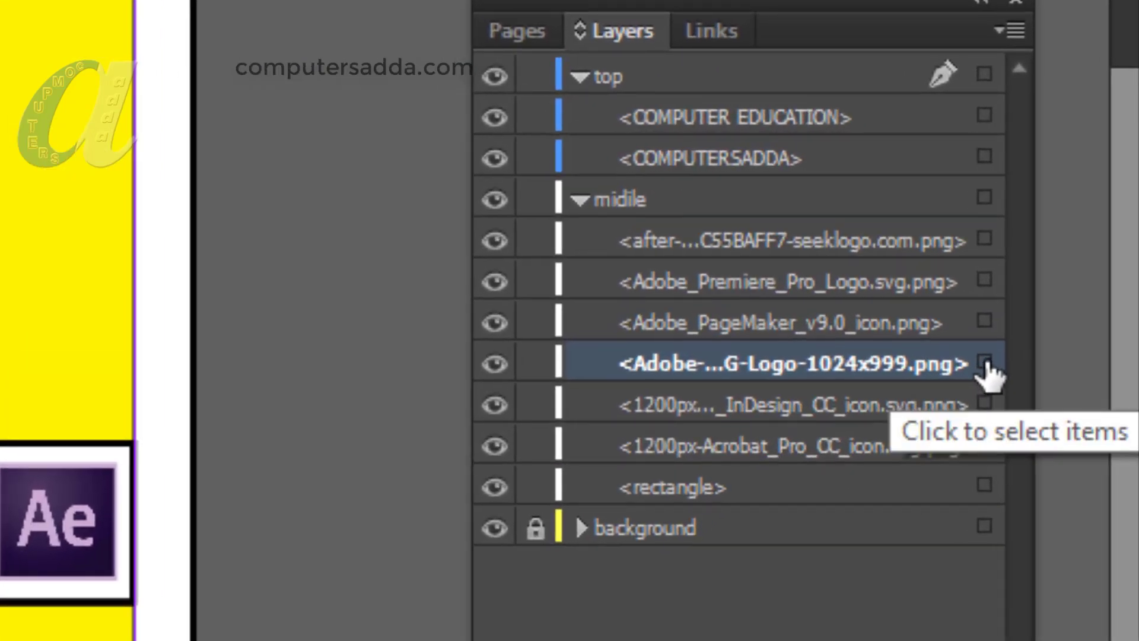
# - Move the Photoshop logo from the midile layer to the top layer and collapse the top layer's object list
pyautogui.click(984, 363)
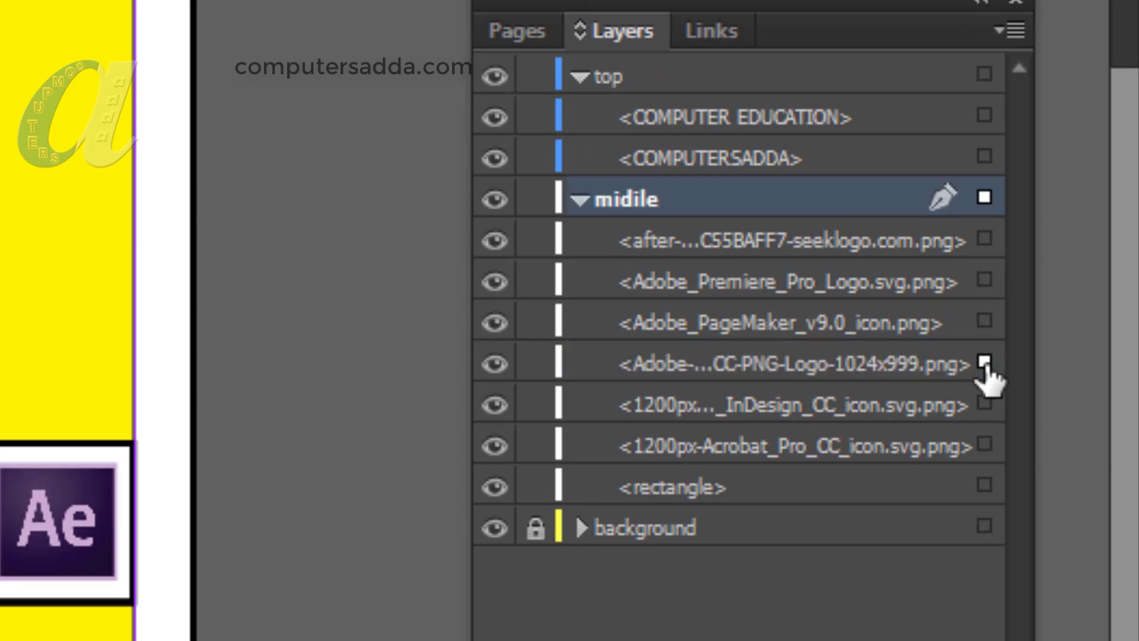
pyautogui.moveTo(983, 350); pyautogui.dragTo(987, 83)
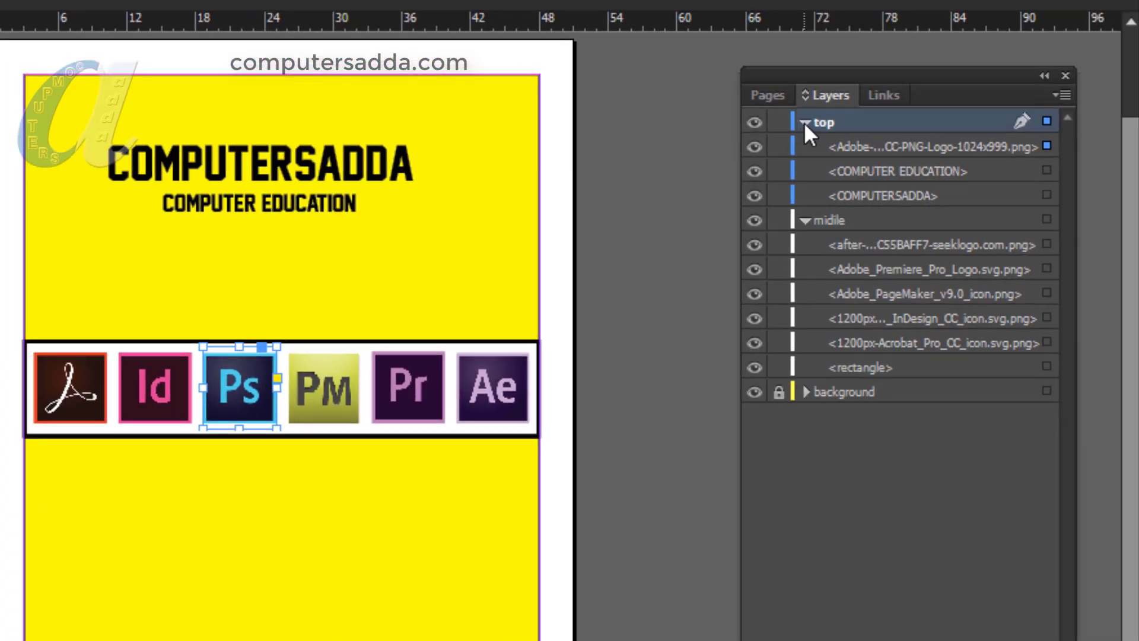
pyautogui.click(580, 76)
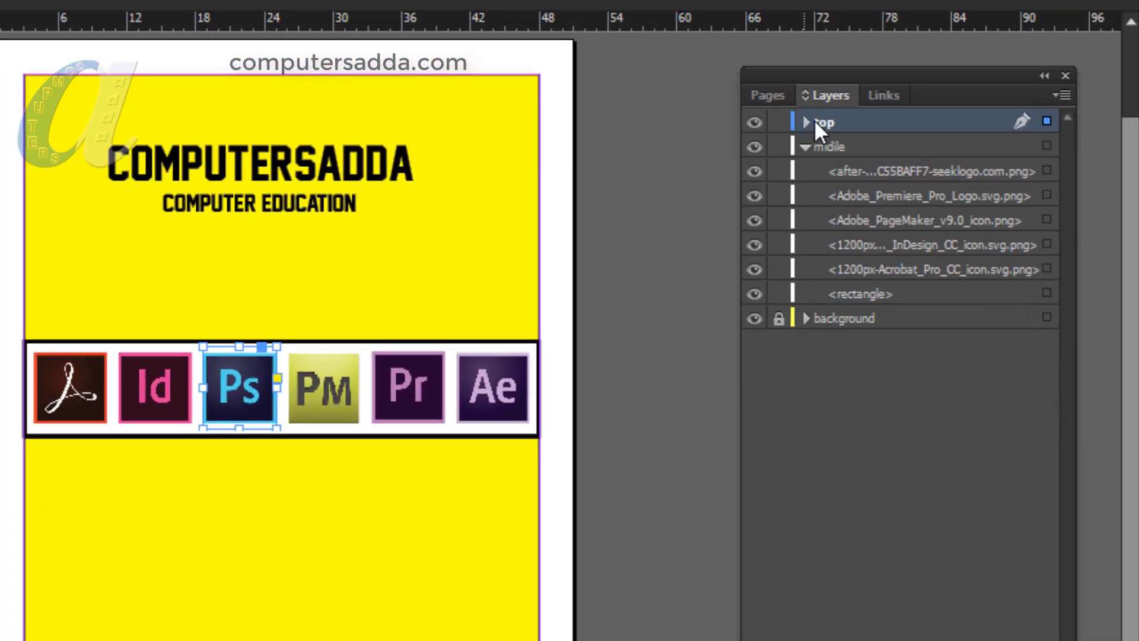
# - Check which objects belong to the top layer by hiding and showing it, and collapse the midile layer's object list
pyautogui.click(755, 123)
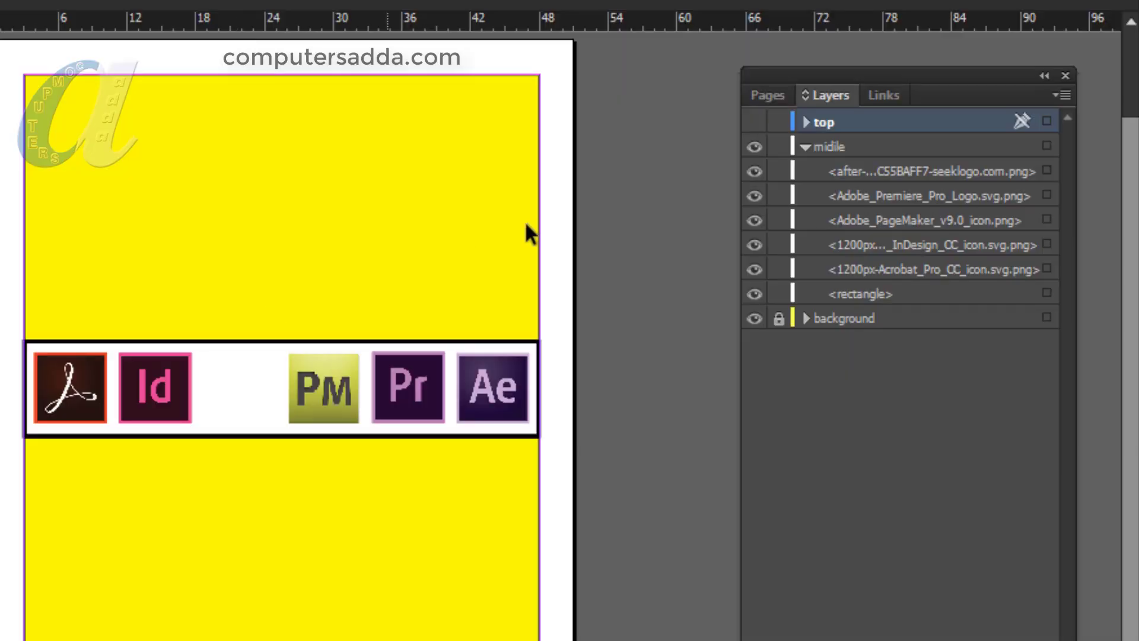
pyautogui.click(806, 146)
pyautogui.click(754, 122)
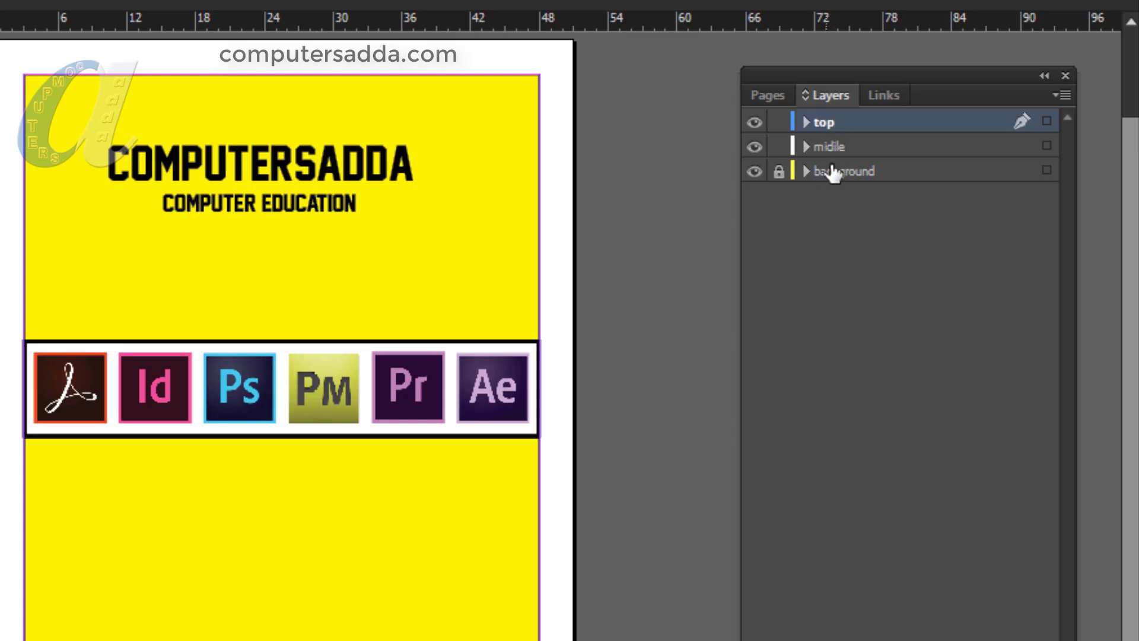
pyautogui.rightClick(837, 122)
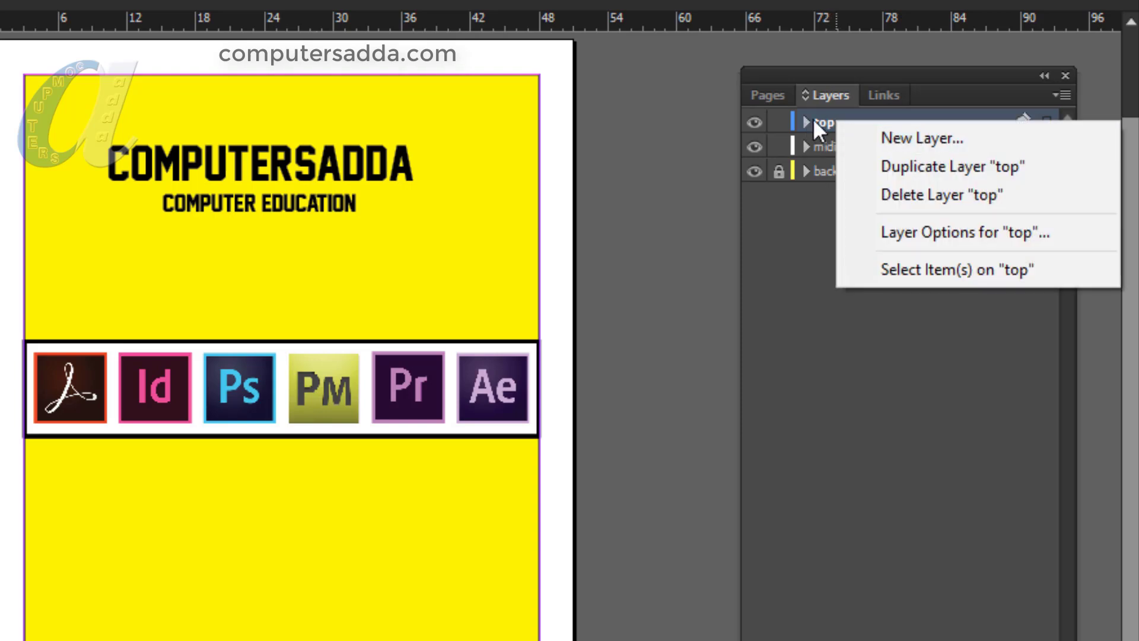
pyautogui.click(820, 119)
pyautogui.click(830, 123)
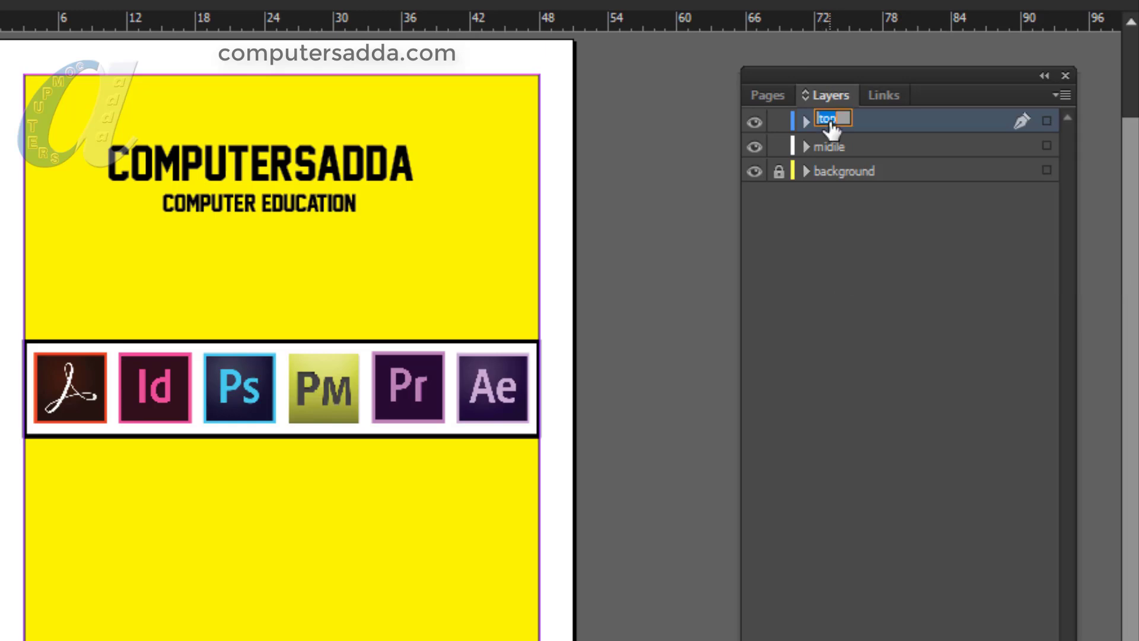
pyautogui.click(868, 119)
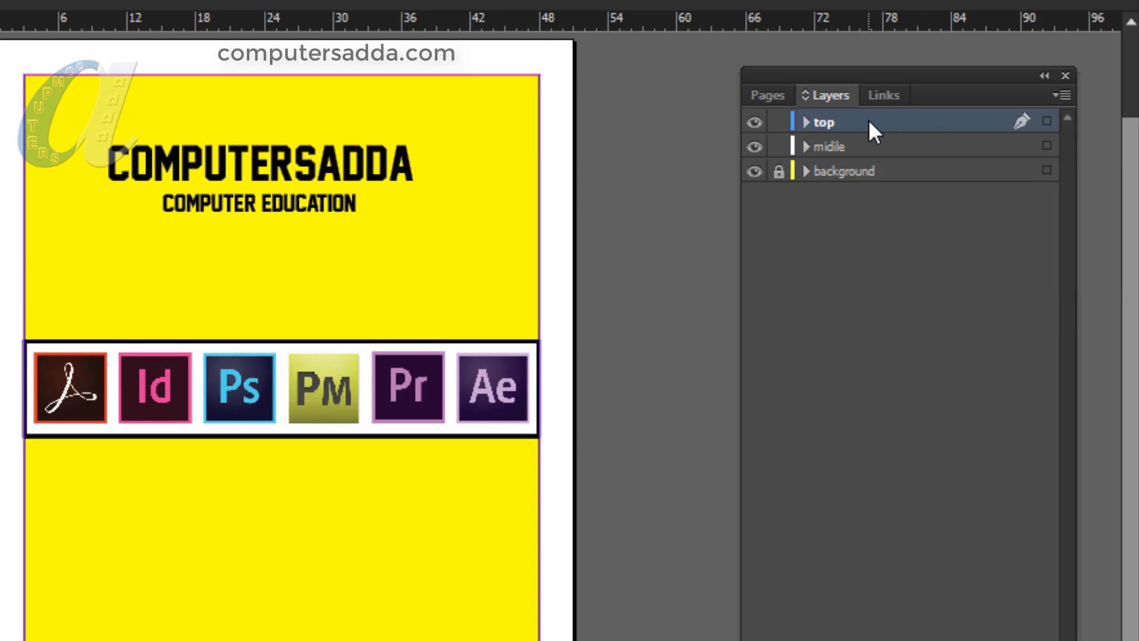
# - Turn off the Print Layer option for the top layer in its layer options
pyautogui.doubleClick(831, 123)
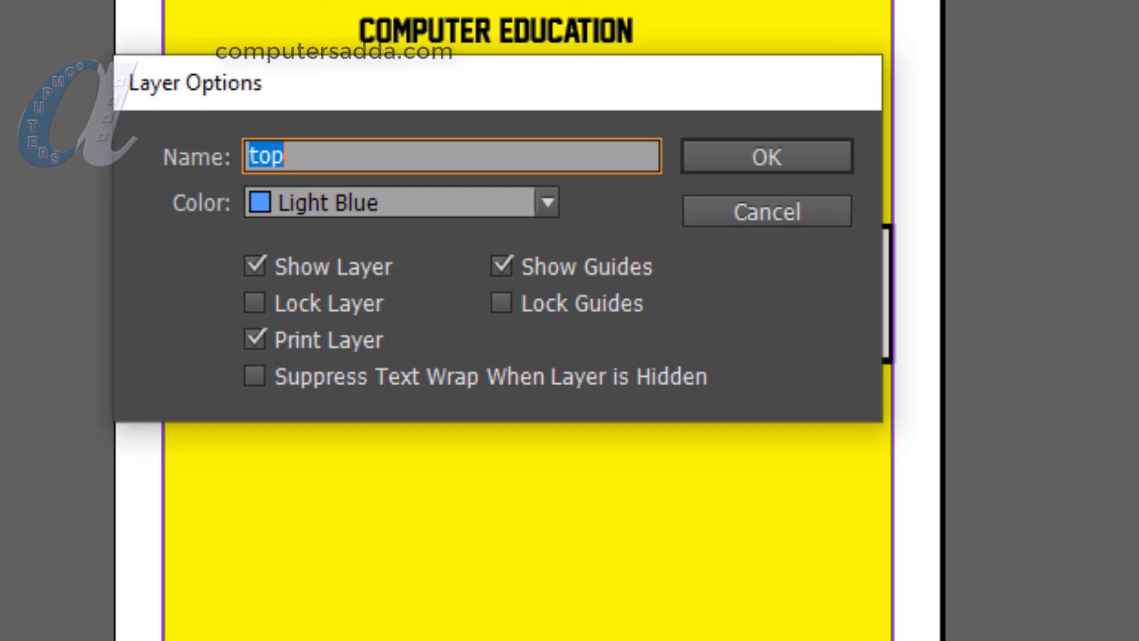
pyautogui.click(255, 339)
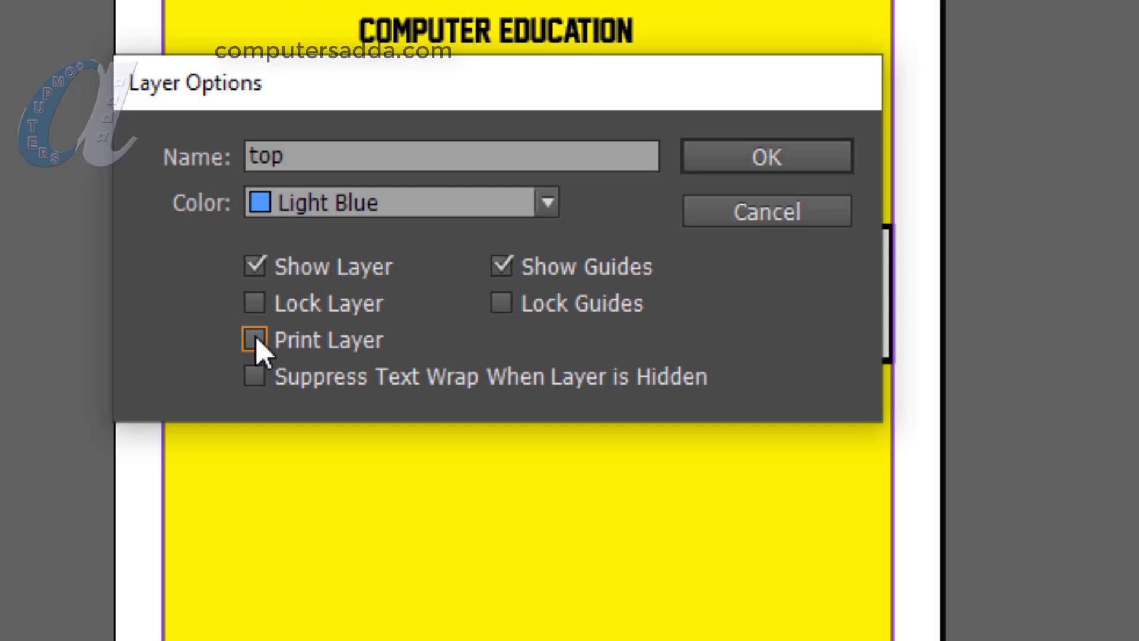
pyautogui.click(757, 158)
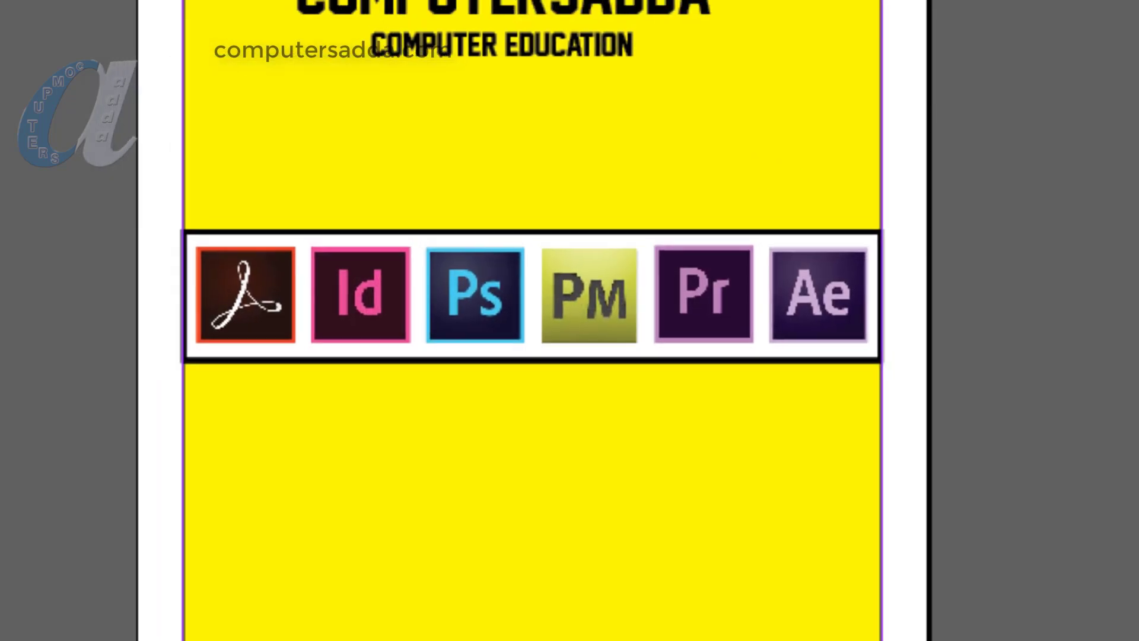